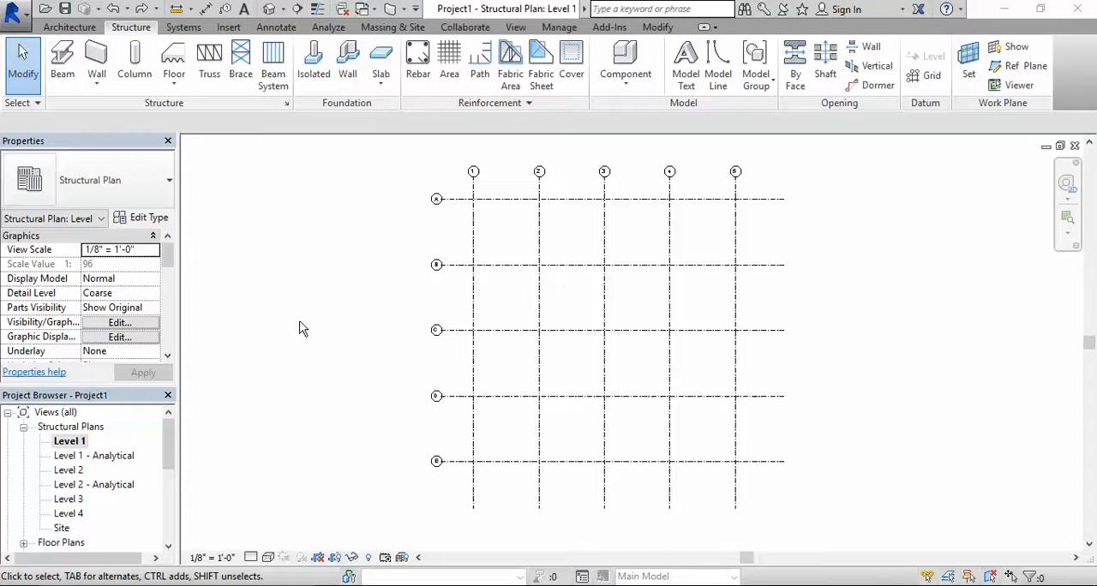
Start the structural Column command and open the family W-Wide Flange-Column.rfa from the library's Structural Columns/Steel folder for loading
left_click(135, 55)
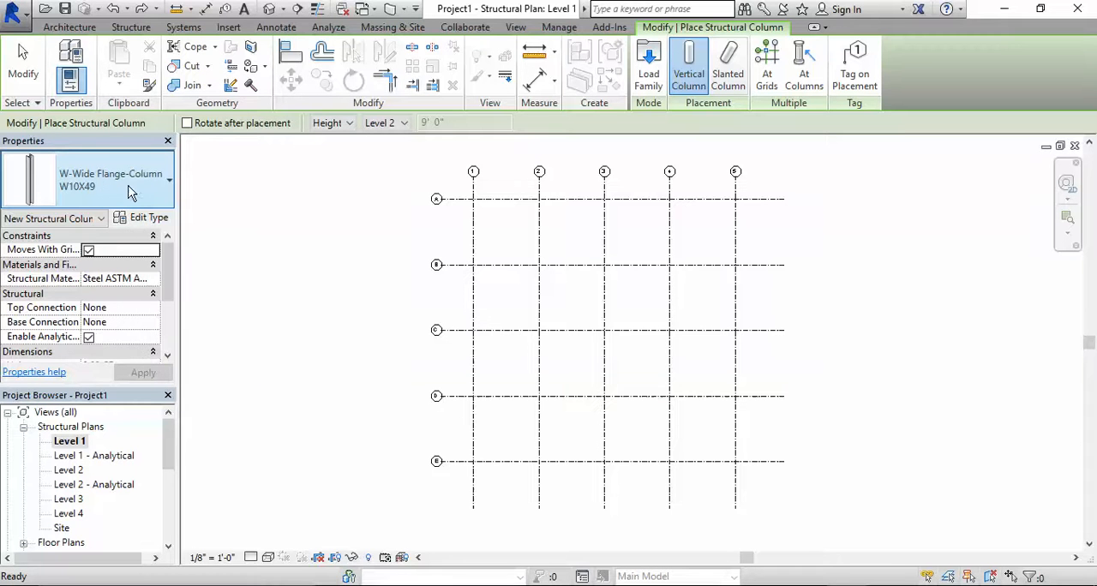
left_click(164, 183)
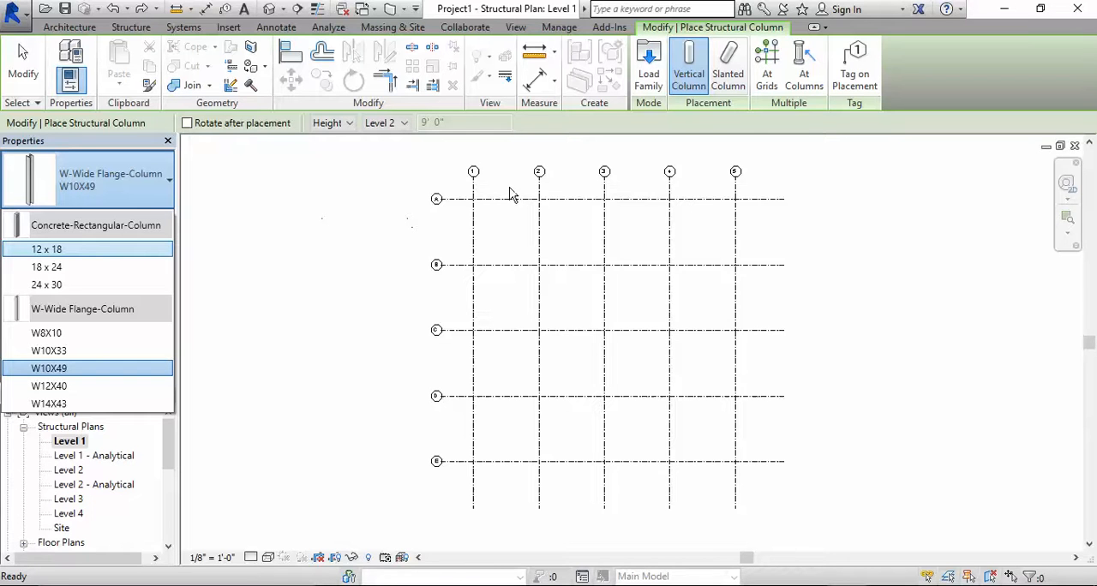
left_click(651, 60)
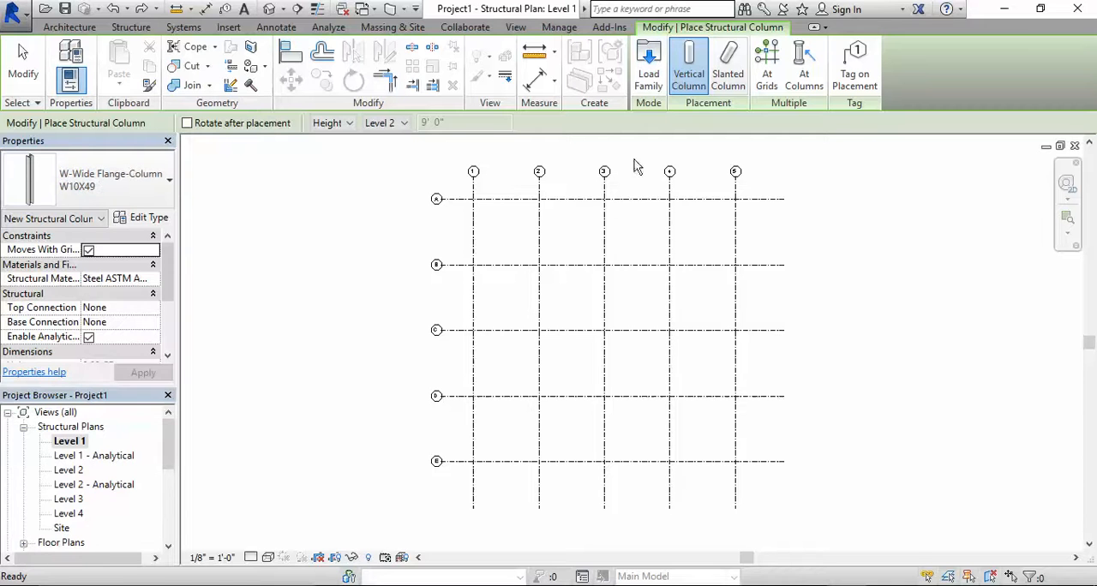
left_click(649, 68)
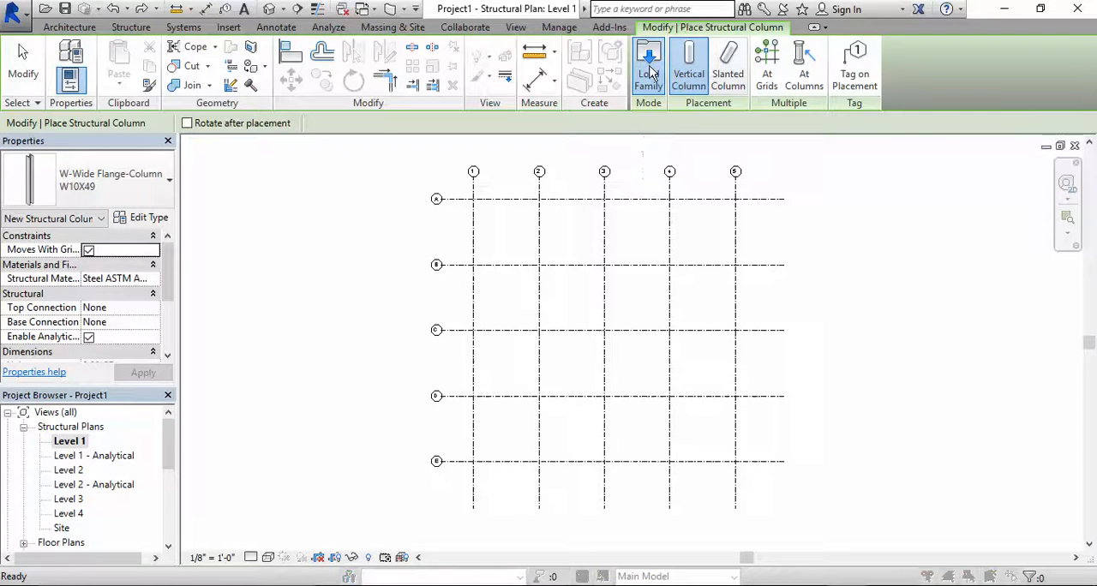
left_click_drag(852, 230, 857, 394)
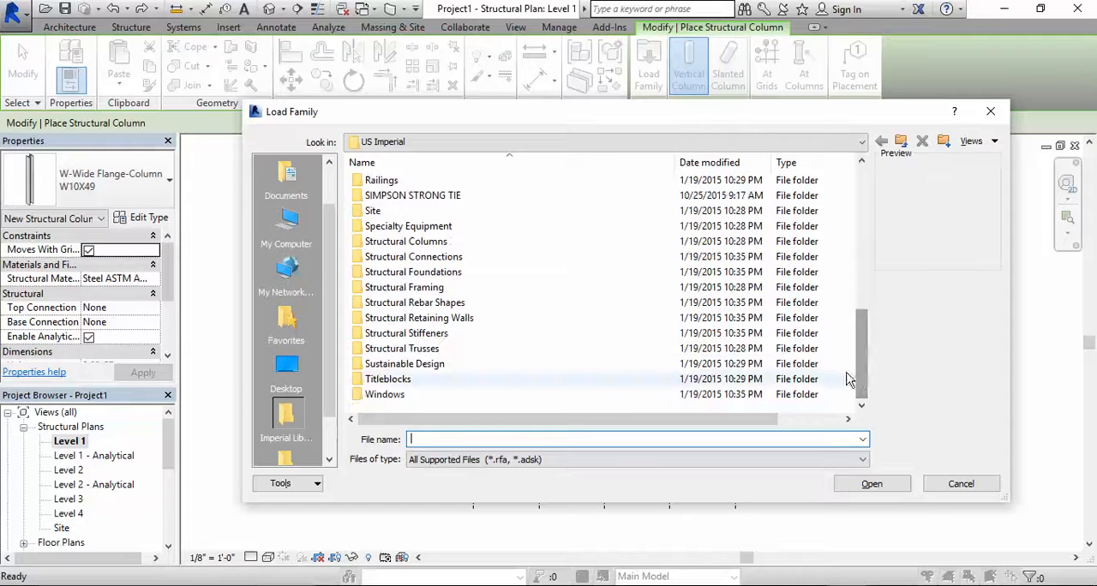
double_click(399, 244)
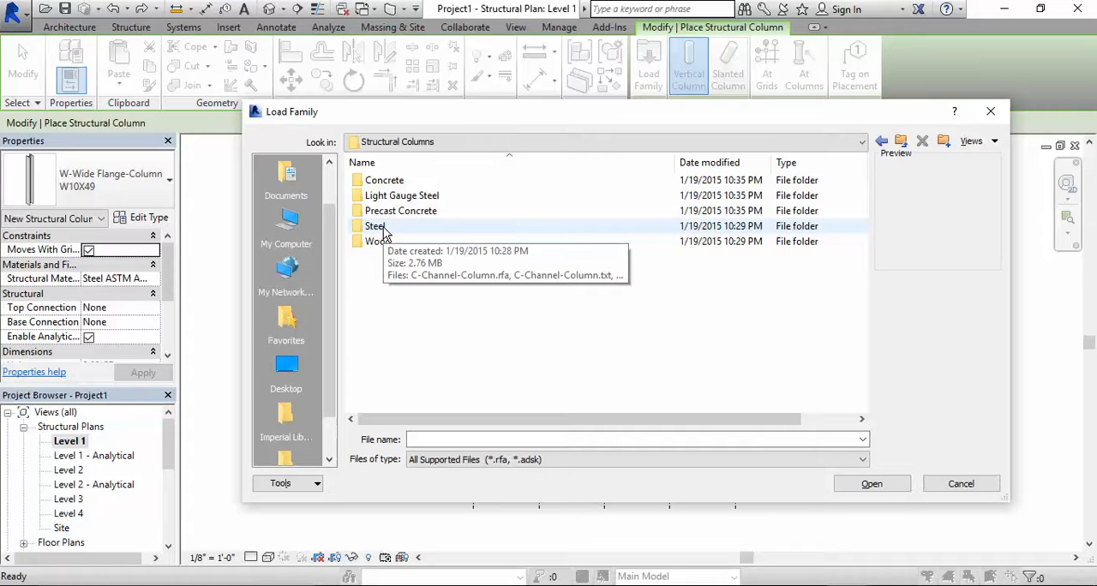
double_click(375, 226)
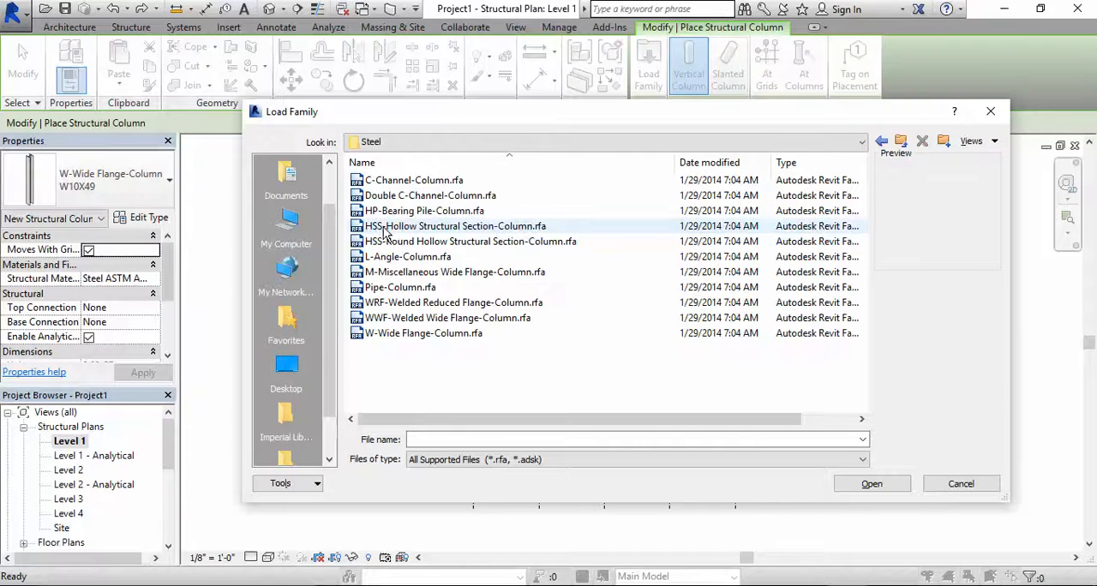
double_click(427, 337)
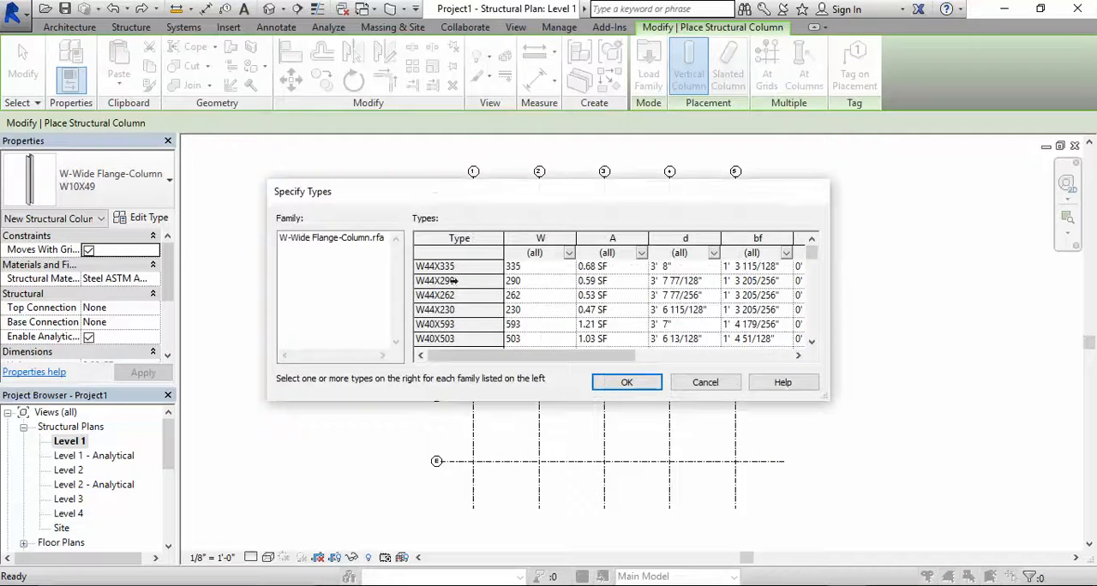
Load the wide flange column types W21X55, W21X48, W21X57 and W21X50, overwriting the existing version of the family
scroll(814, 264, "down", 1)
left_click_drag(814, 264, 824, 291)
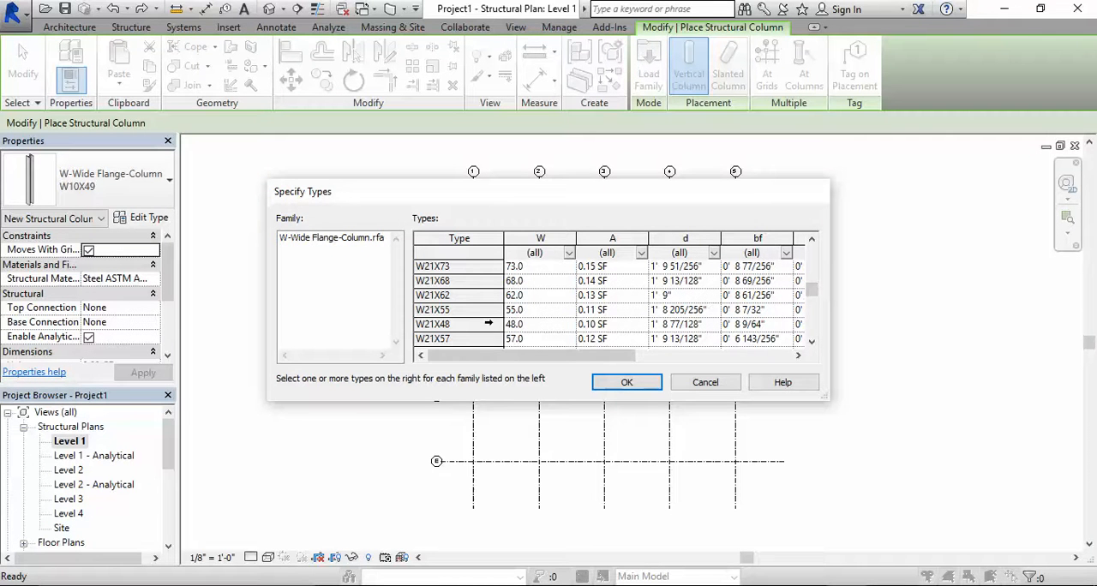
left_click(811, 340)
left_click(810, 341)
left_click(811, 341)
left_click(811, 341)
left_click(811, 341)
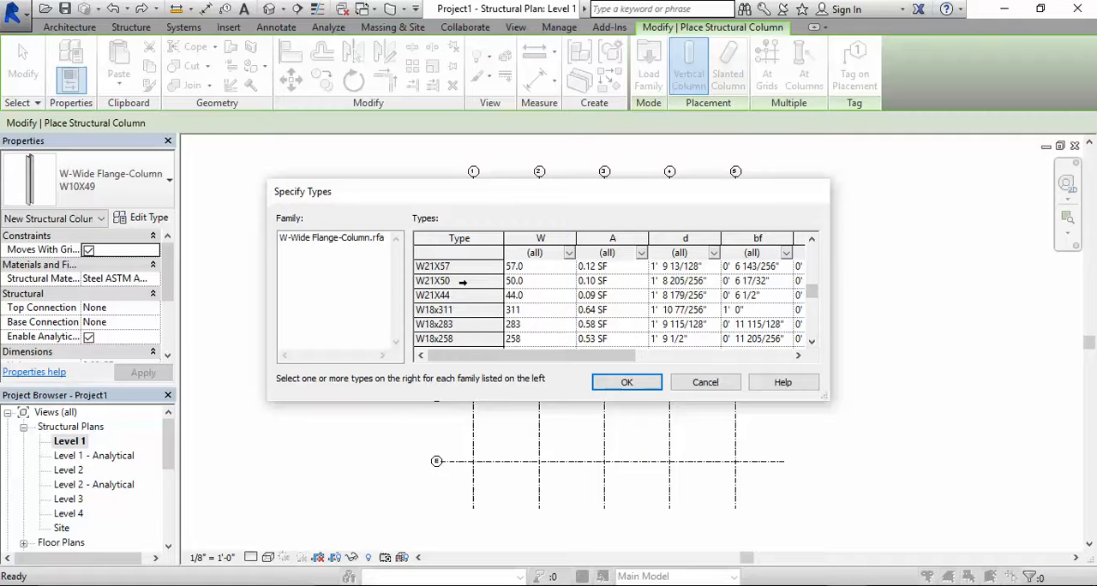
left_click(462, 281)
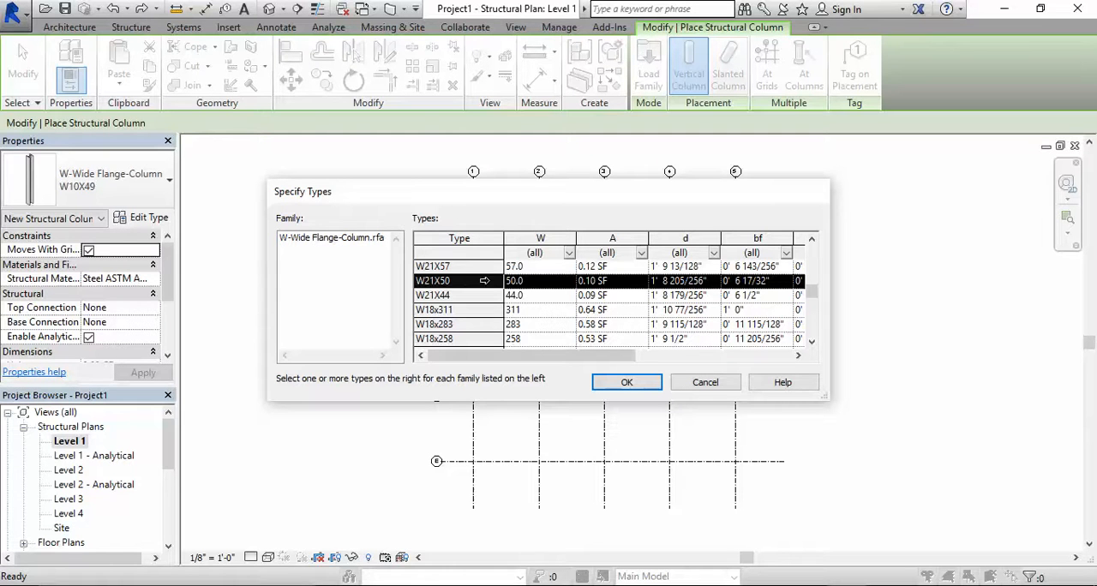
left_click(814, 239)
left_click(814, 239)
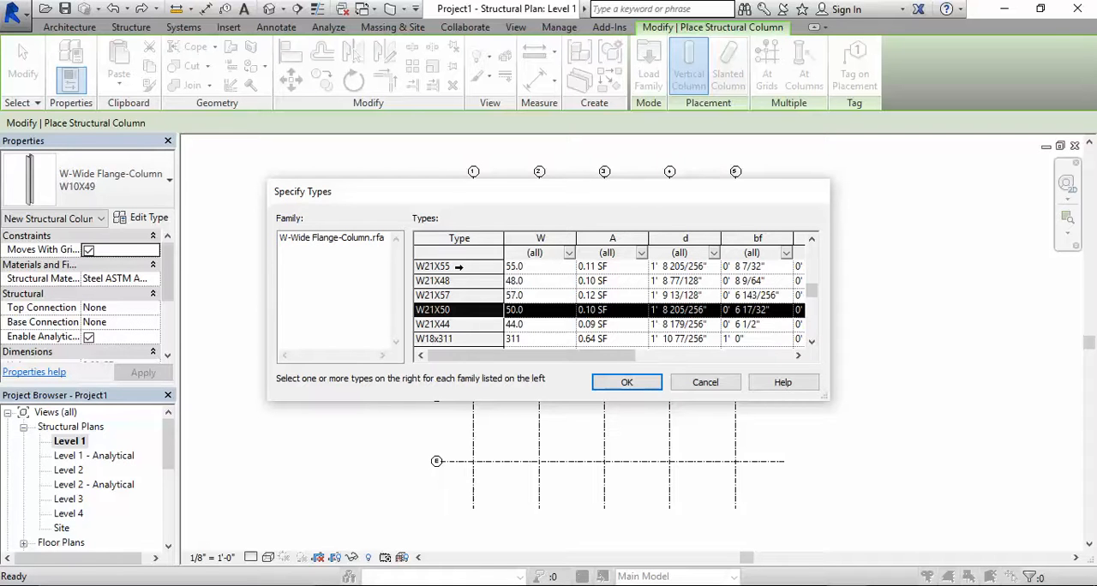
left_click(459, 266, "shift")
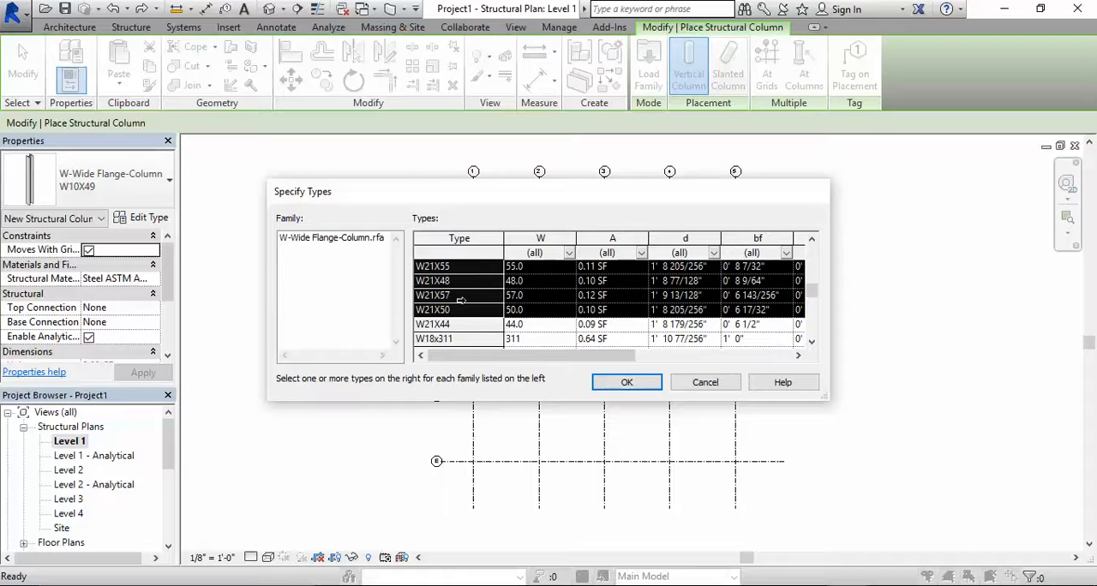
left_click(638, 383)
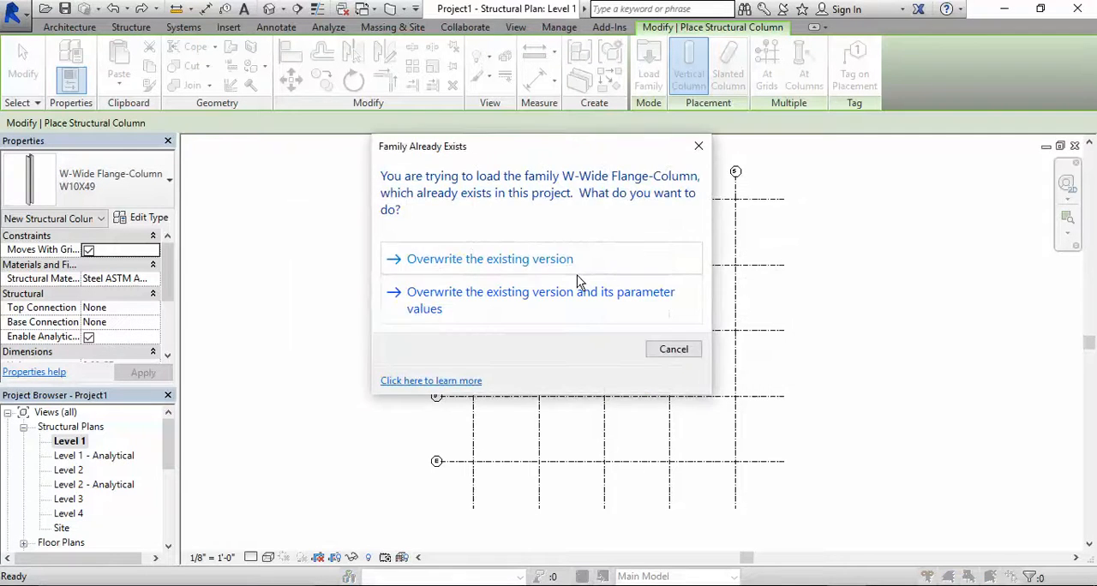
left_click(561, 264)
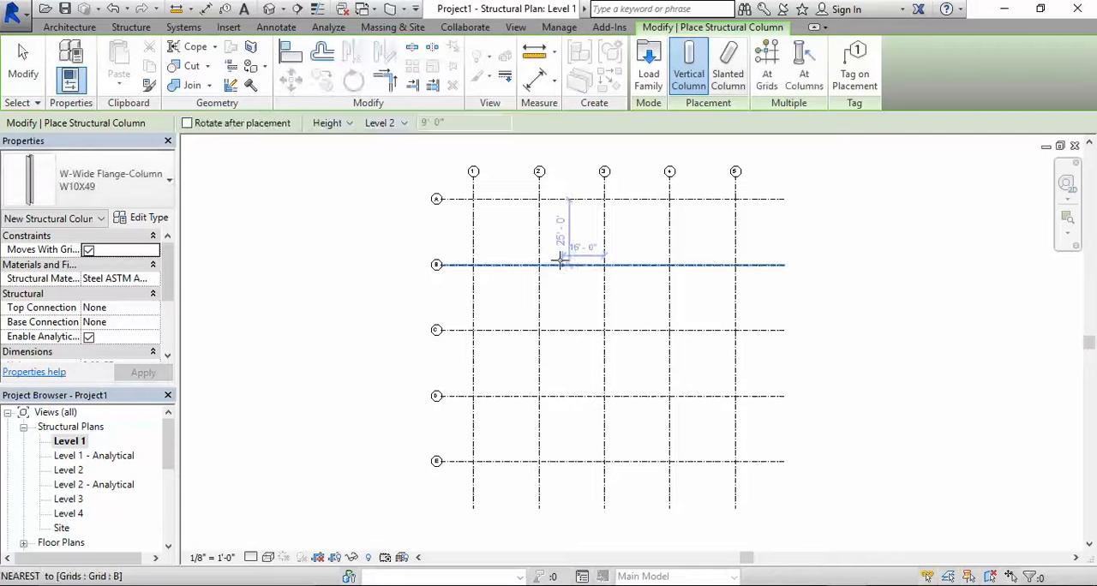
Place vertical W21X50 columns along grid A at its intersections with grids 1, 2, 3, 4 and 5
left_click(86, 182)
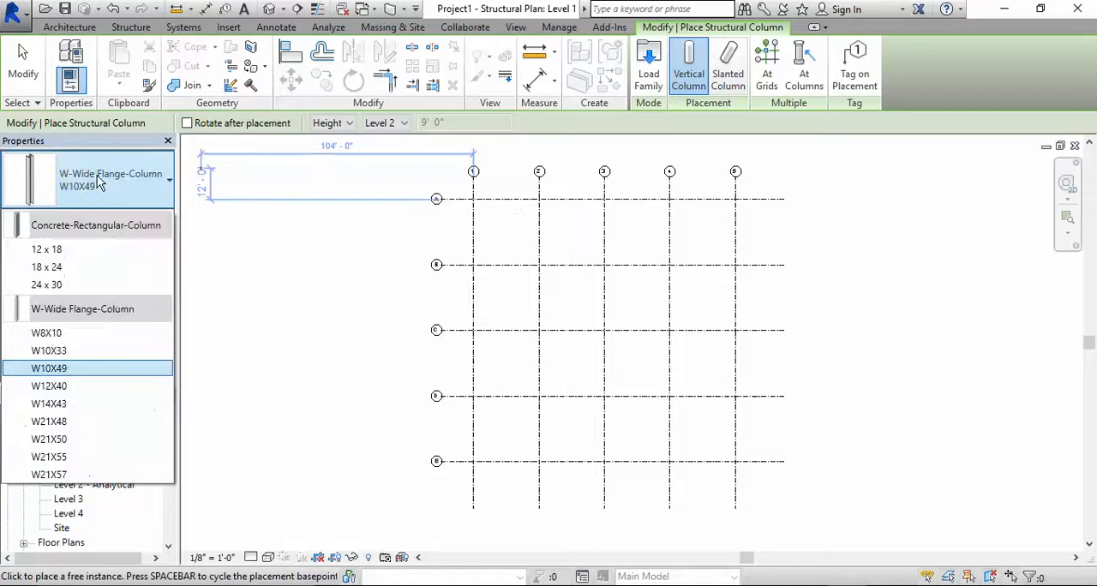
left_click(57, 442)
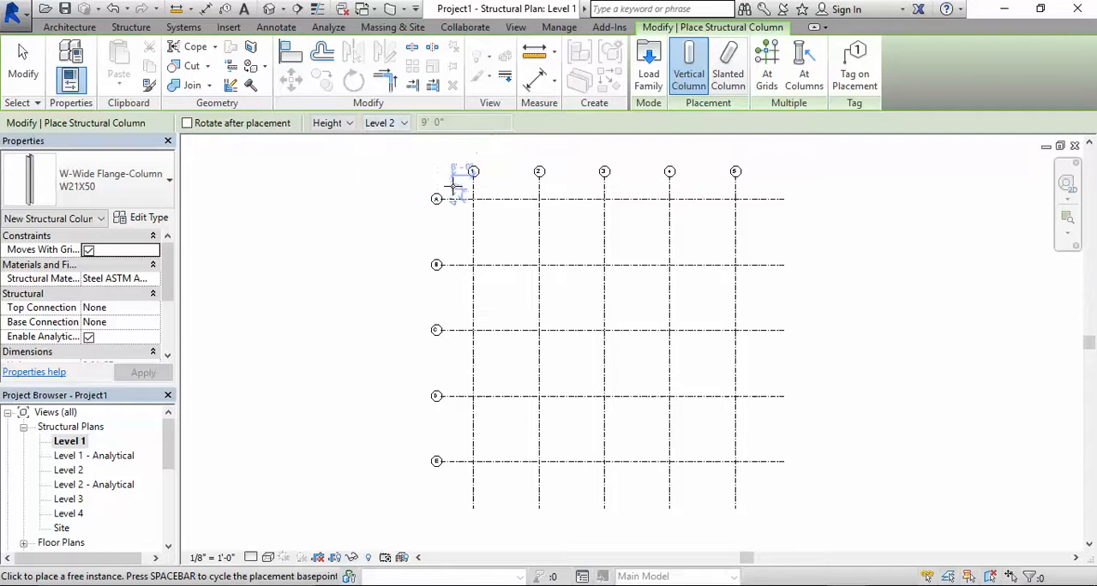
scroll(488, 199, "up", 5)
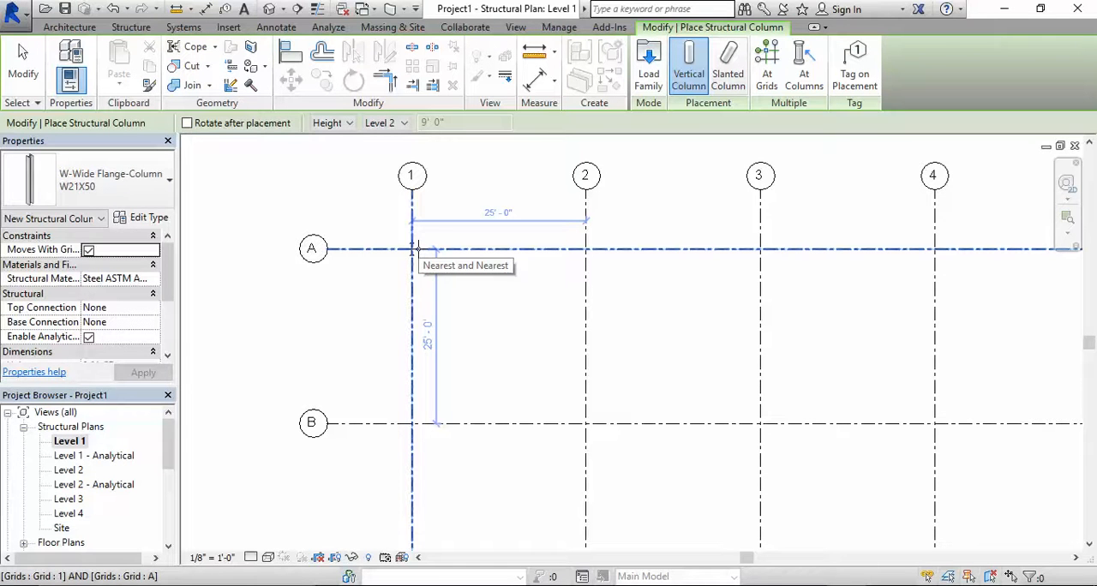
left_click(413, 248)
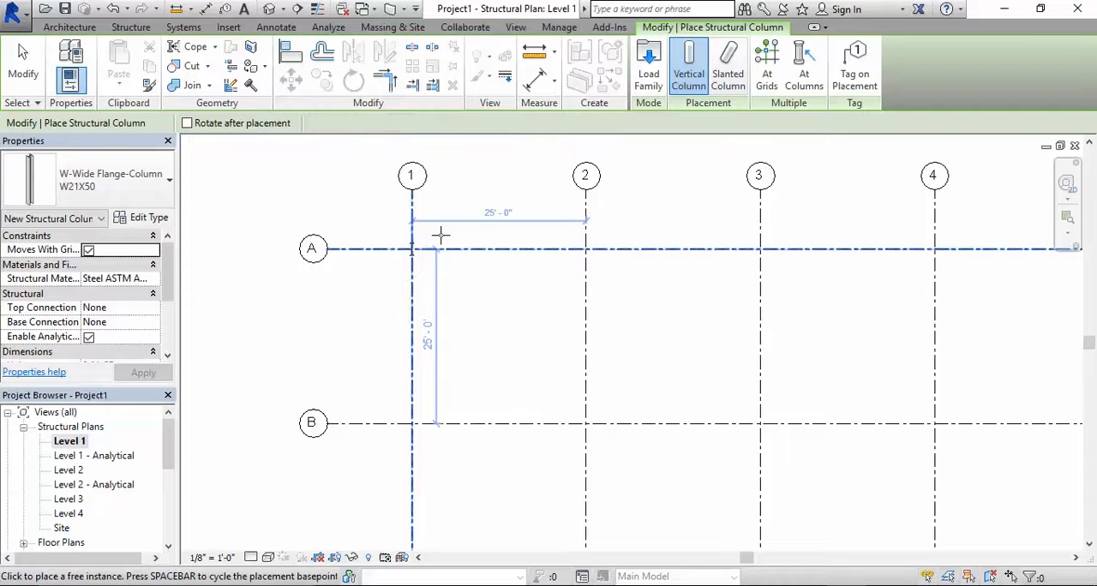
scroll(486, 230, "down", 2)
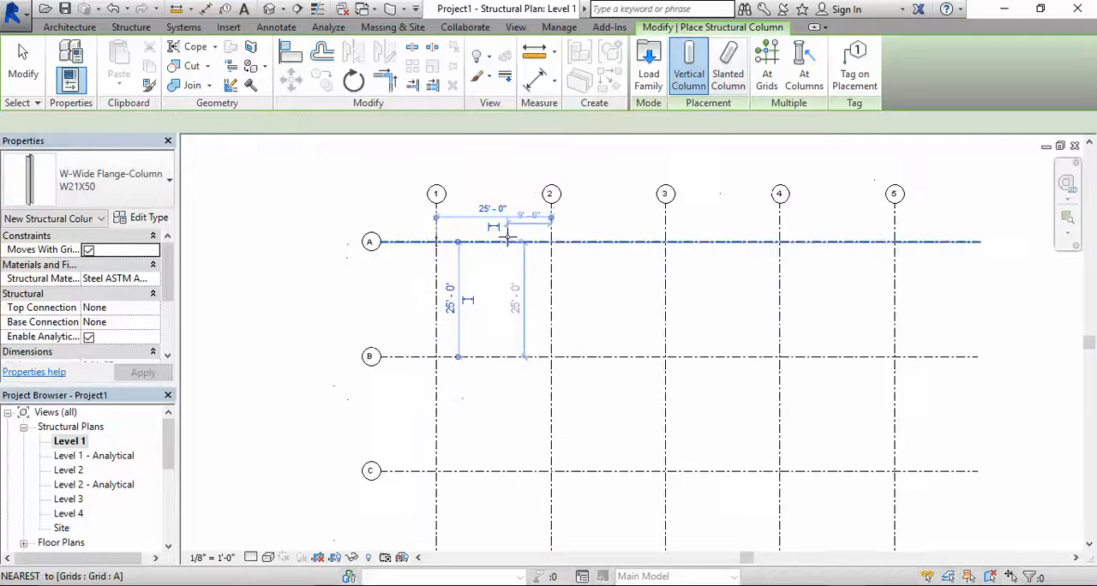
left_click(550, 242)
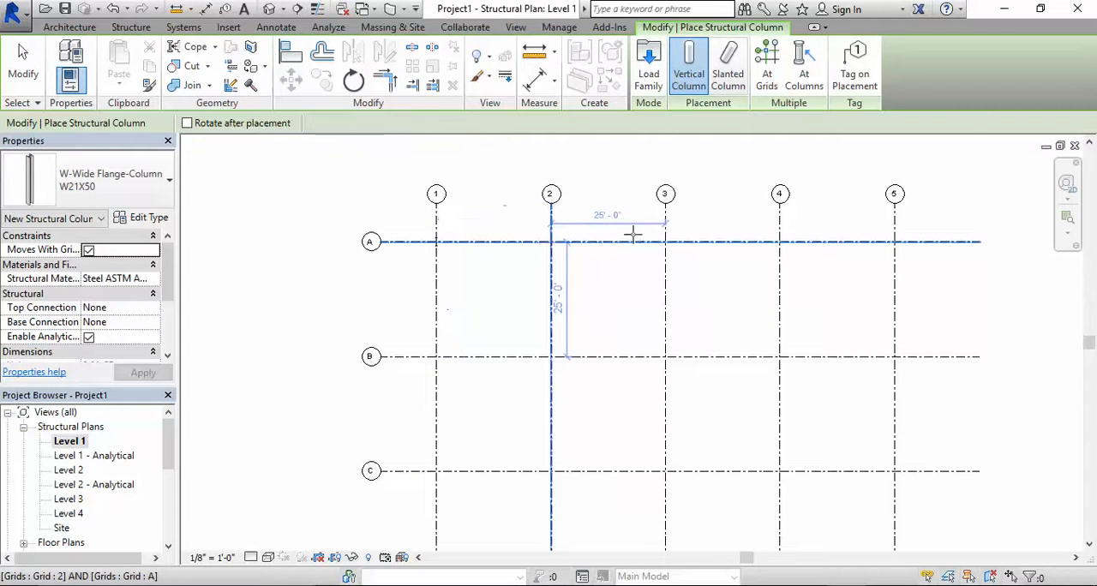
left_click(665, 242)
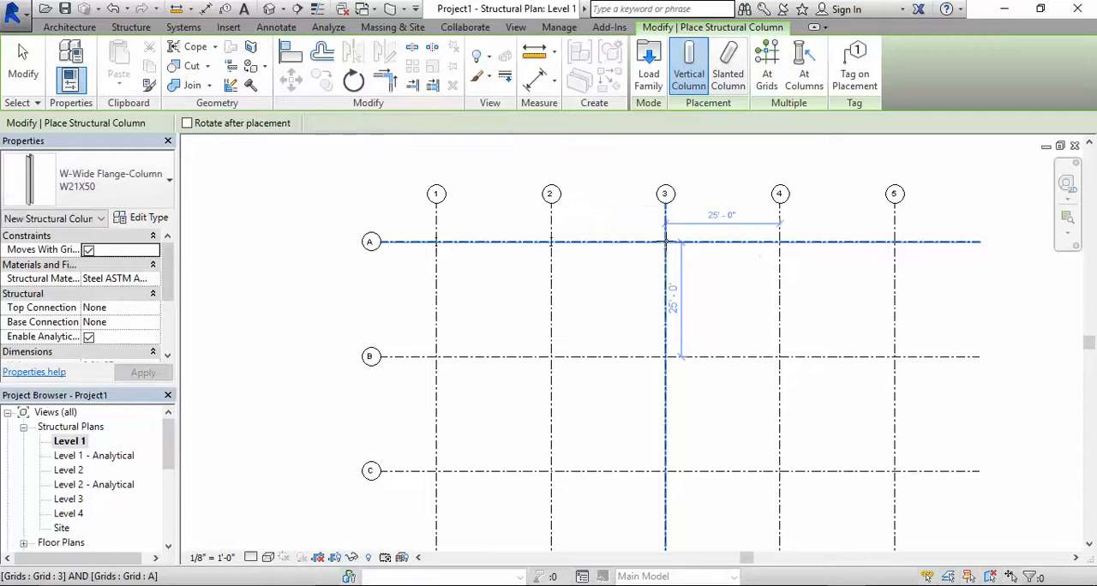
left_click(780, 242)
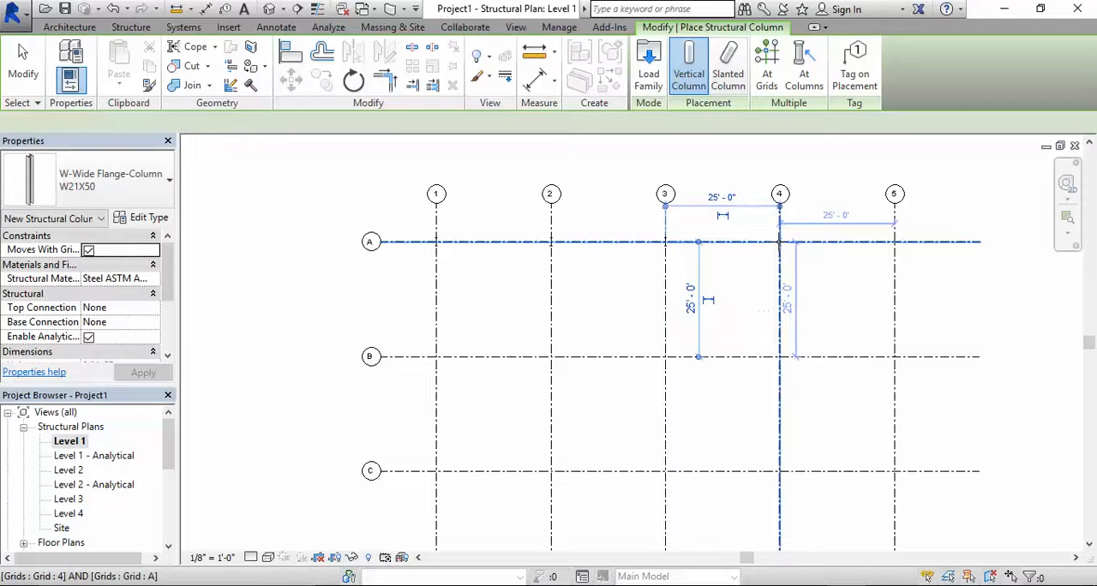
left_click(895, 242)
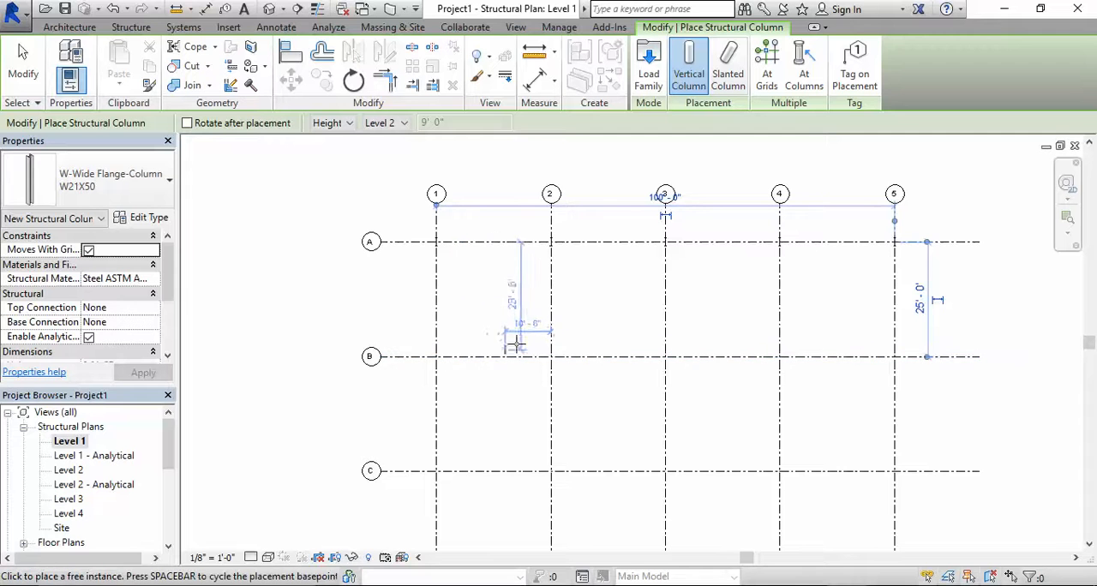
Place W21X50 columns at all intersections of grids B to E with grids 1 to 5 using At Grids
scroll(544, 315, "down", 1)
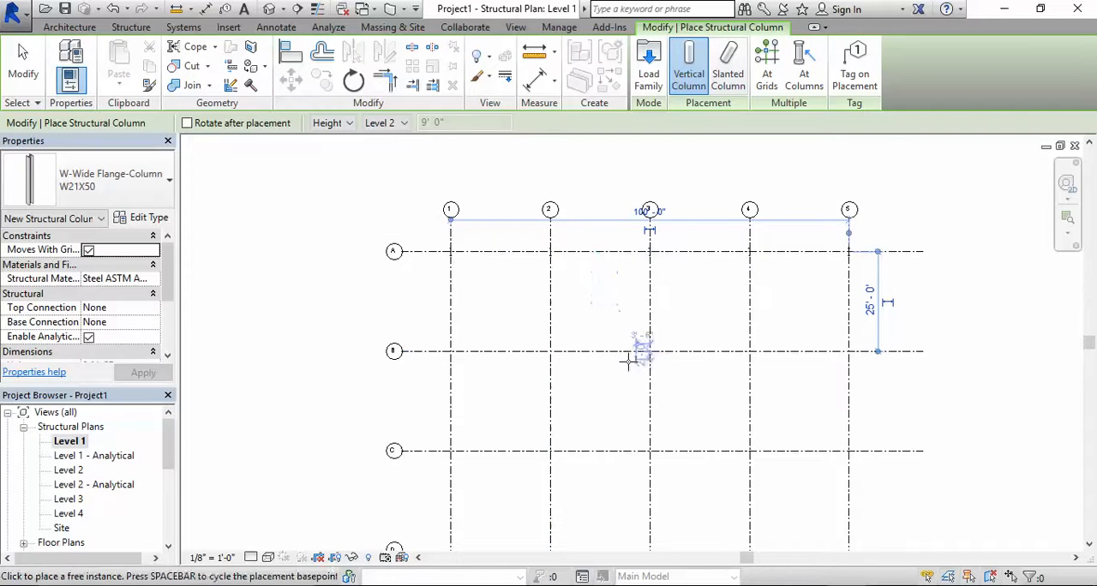
middle_click_drag(628, 390, 587, 291)
scroll(580, 268, "down", 2)
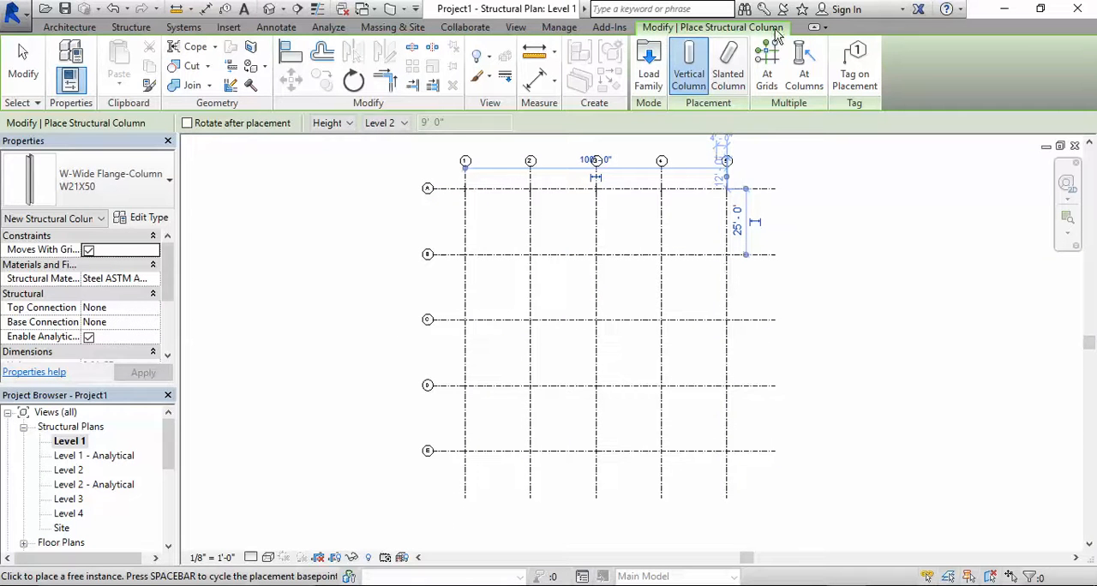
left_click(765, 86)
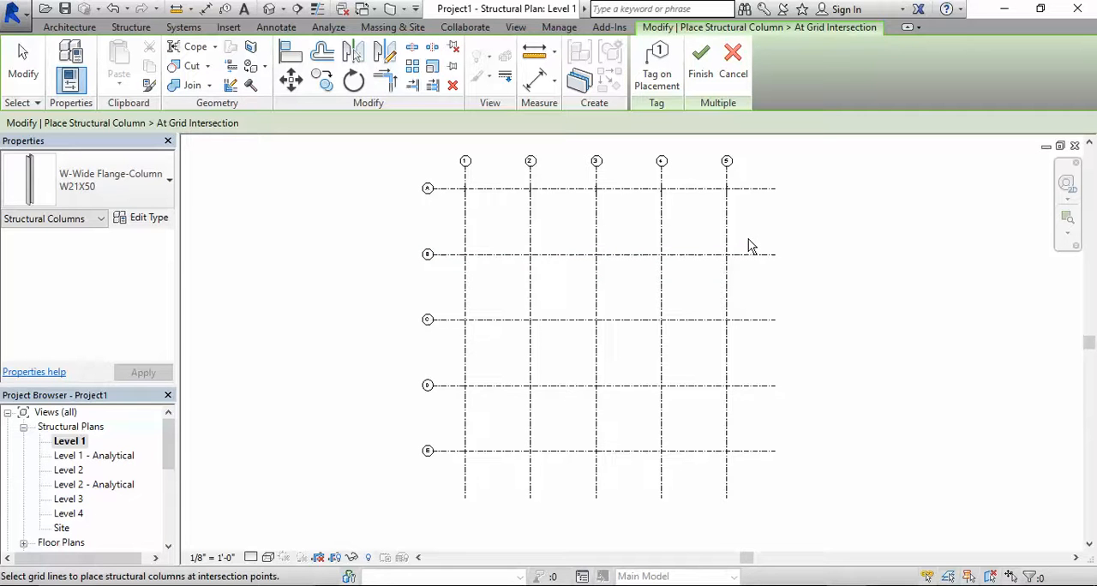
left_click_drag(748, 236, 448, 478)
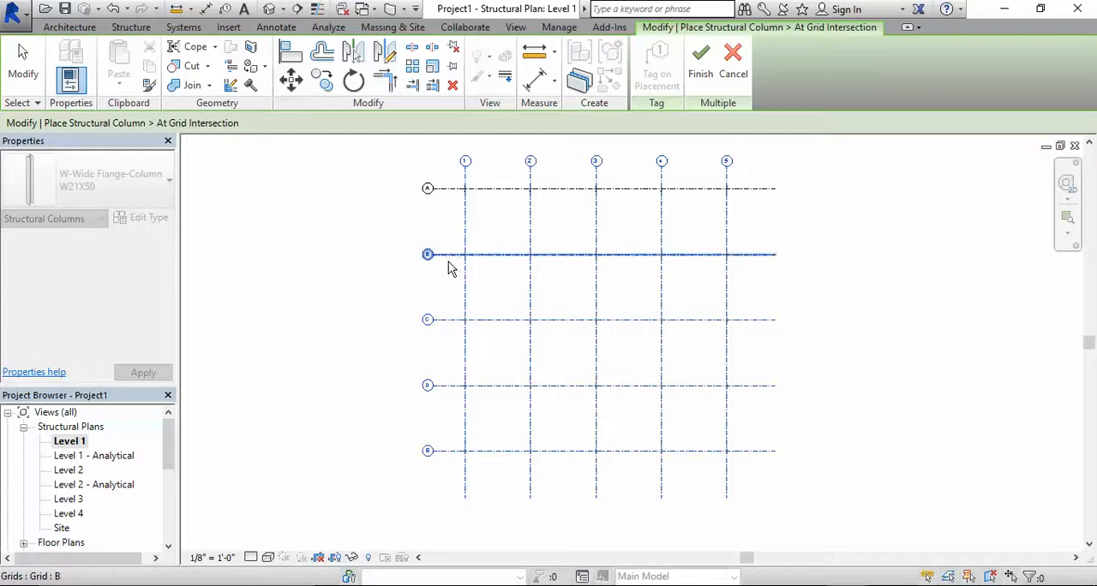
scroll(463, 257, "up", 1)
scroll(469, 262, "up", 3)
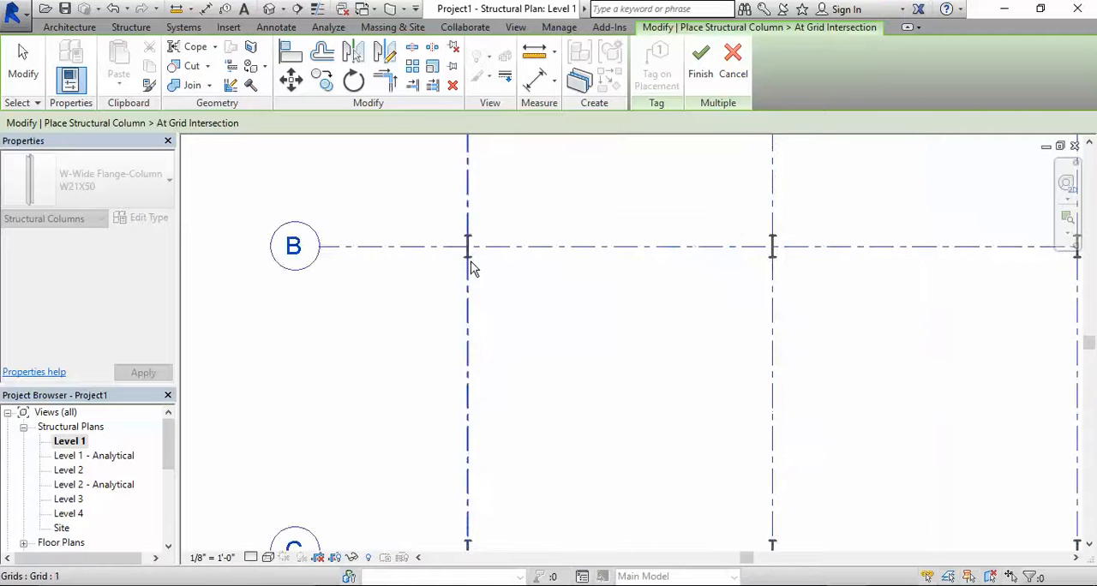
scroll(473, 261, "down", 2)
scroll(473, 261, "up", 5)
scroll(473, 259, "down", 5)
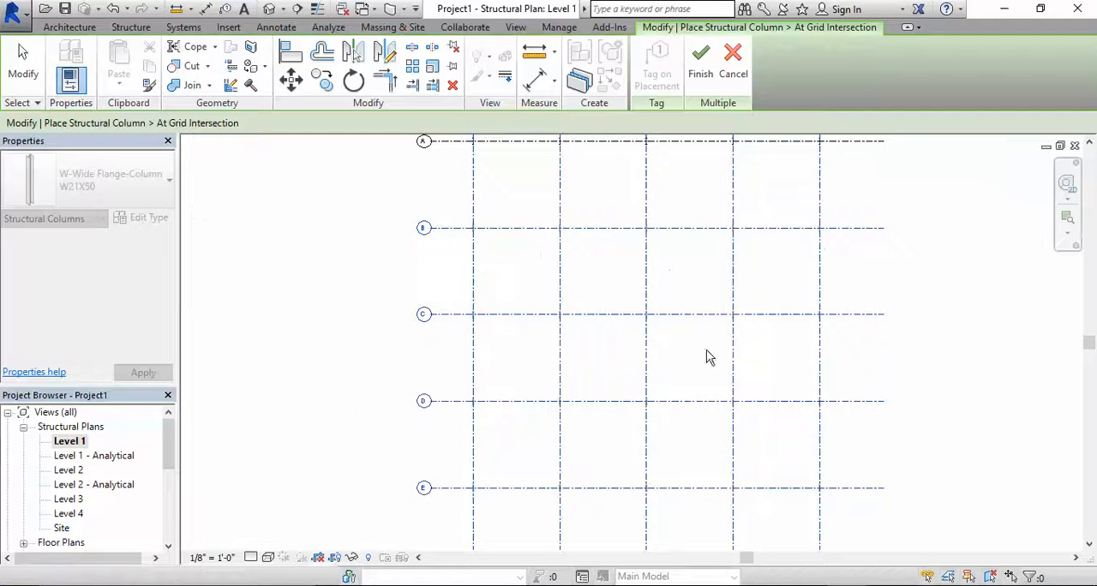
scroll(742, 403, "up", 5)
scroll(739, 386, "down", 6)
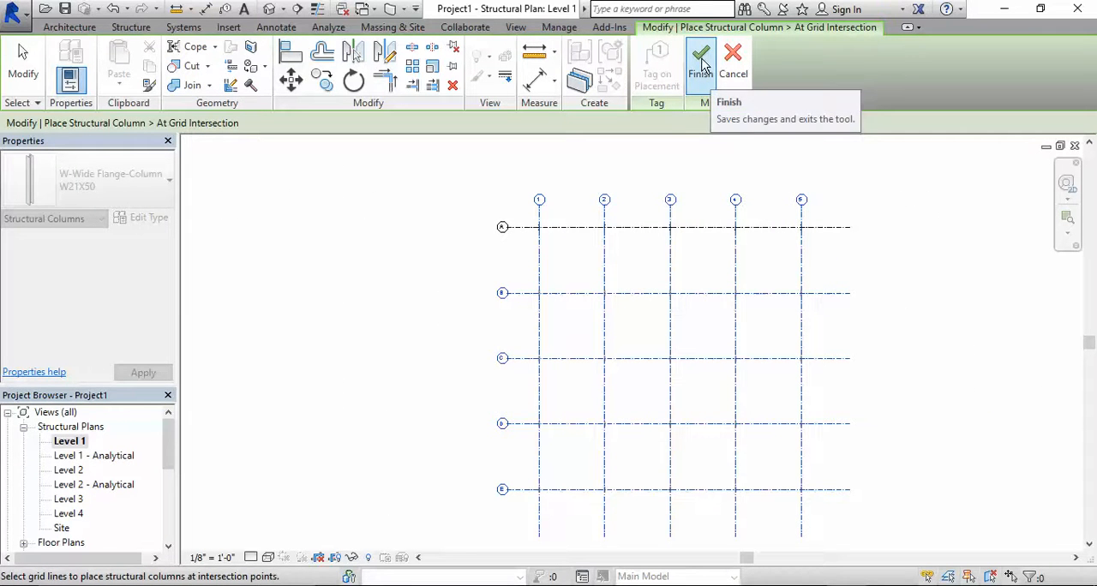
left_click(703, 60)
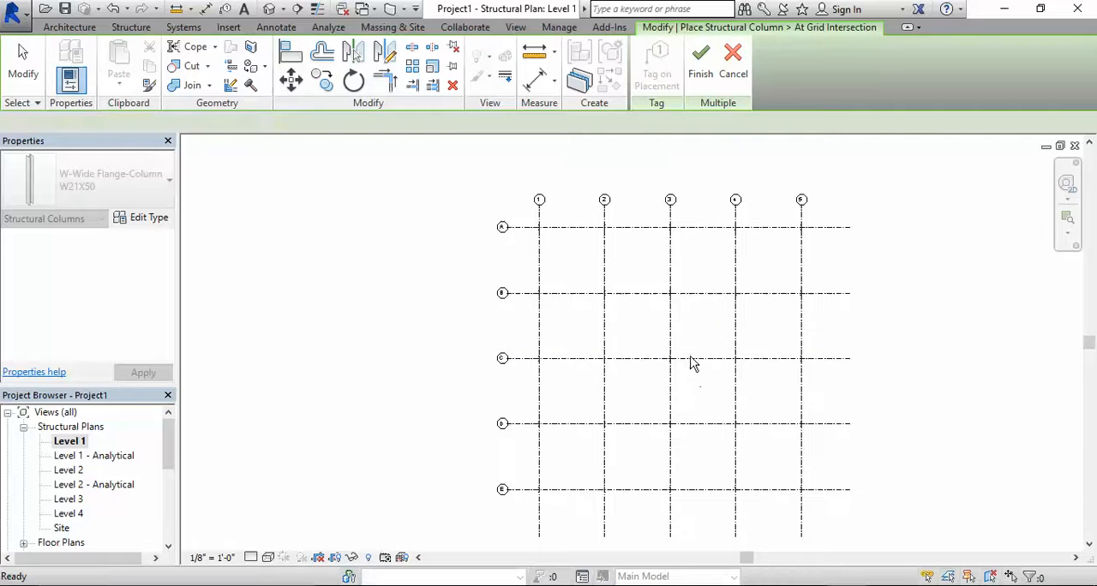
scroll(588, 319, "up", 4)
scroll(488, 254, "up", 2)
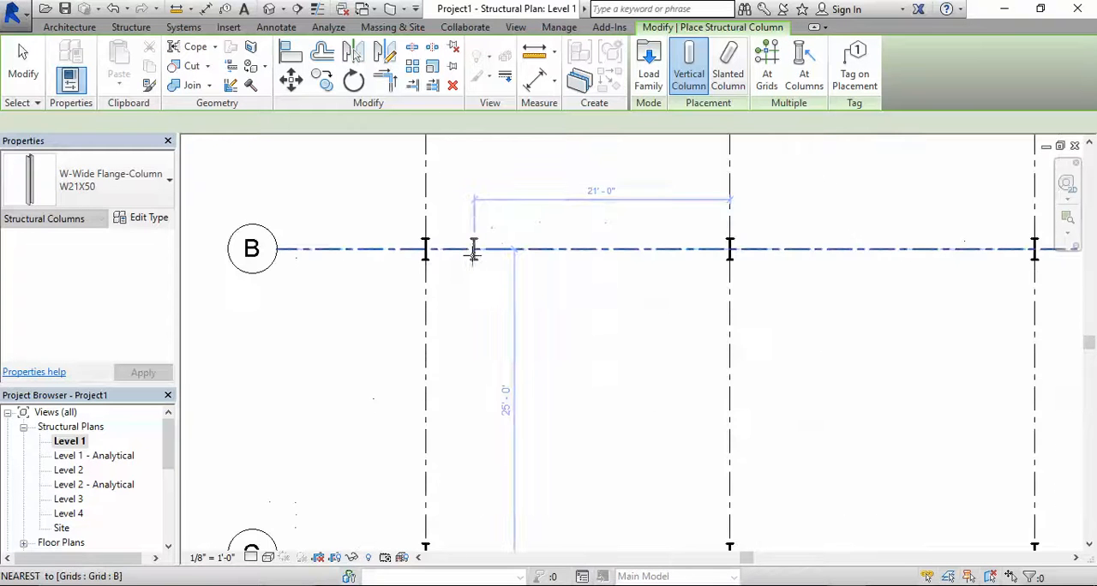
scroll(472, 249, "down", 2)
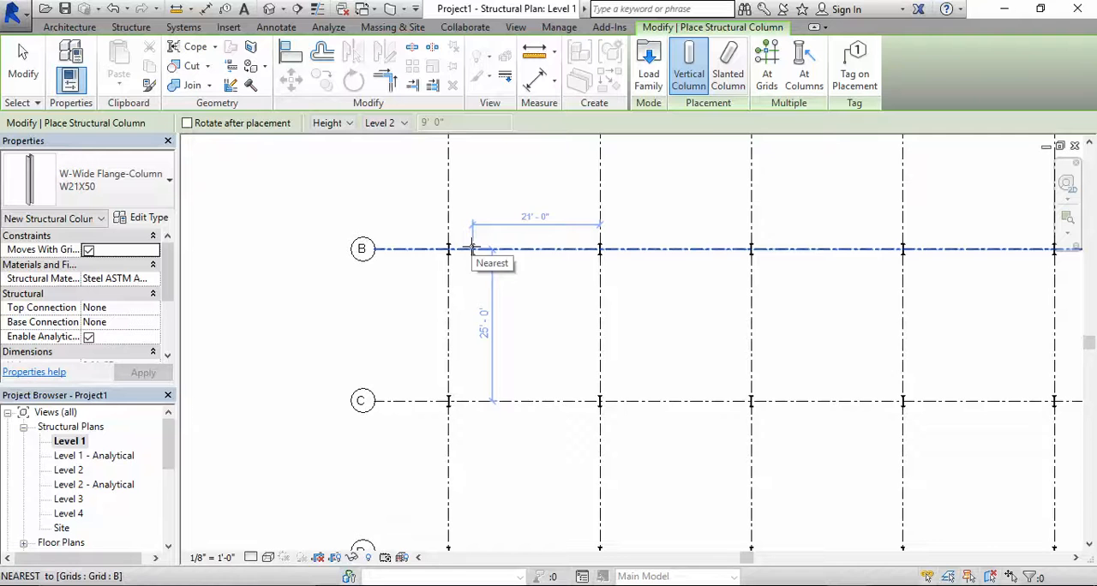
scroll(494, 262, "down", 2)
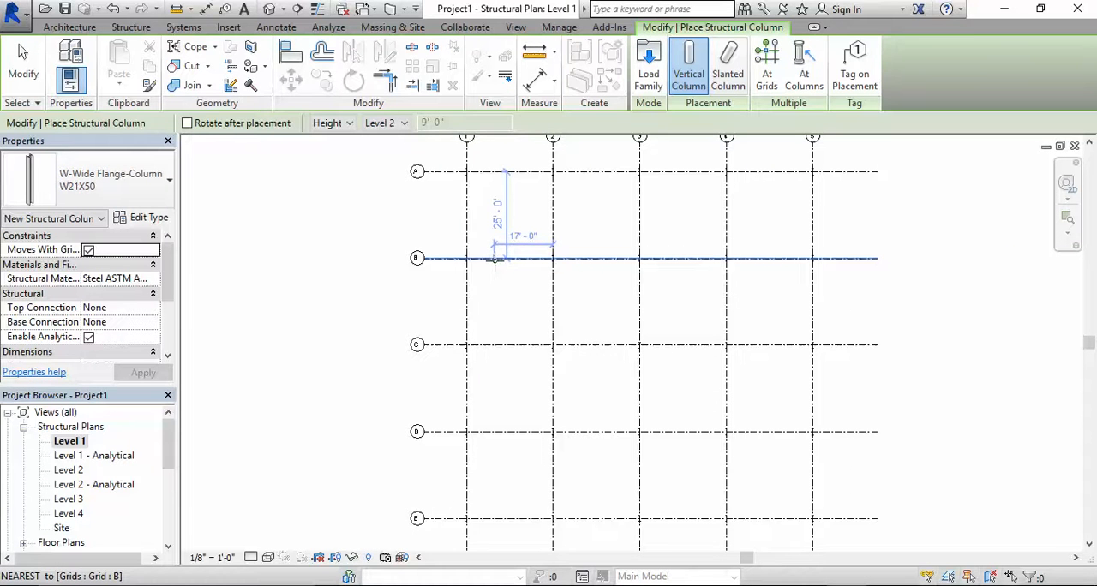
End column placement and examine the placed columns in the default 3D view from different angles
key("Escape")
key("Escape")
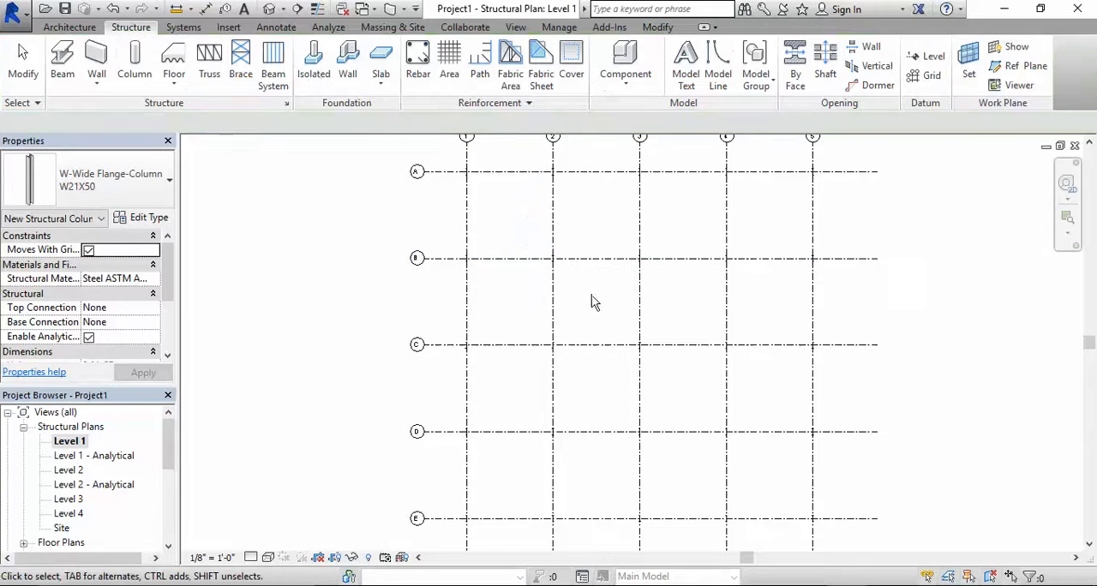
middle_click_drag(637, 299, 571, 266)
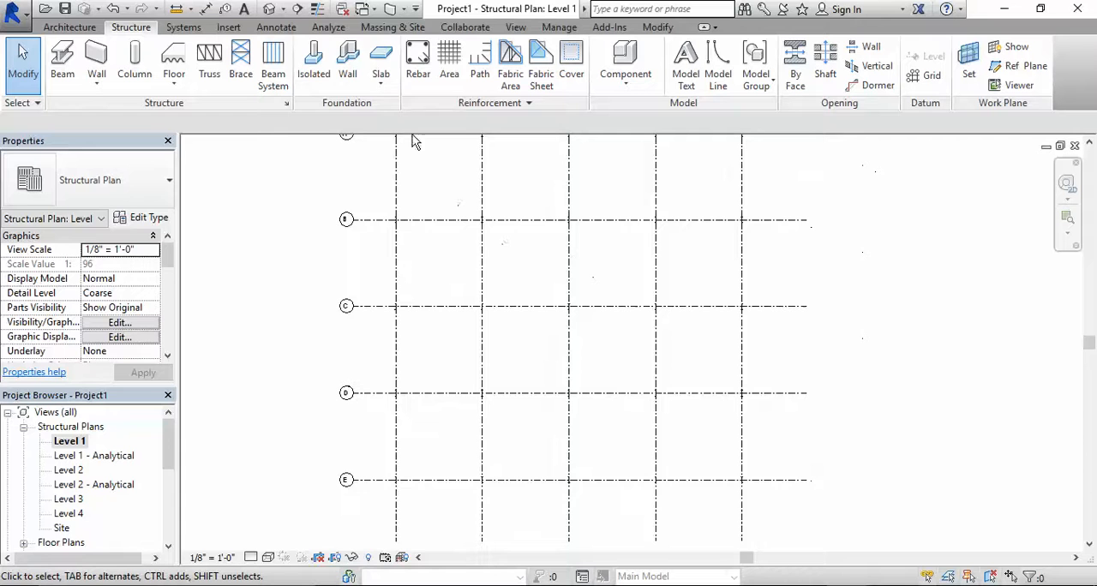
left_click(270, 11)
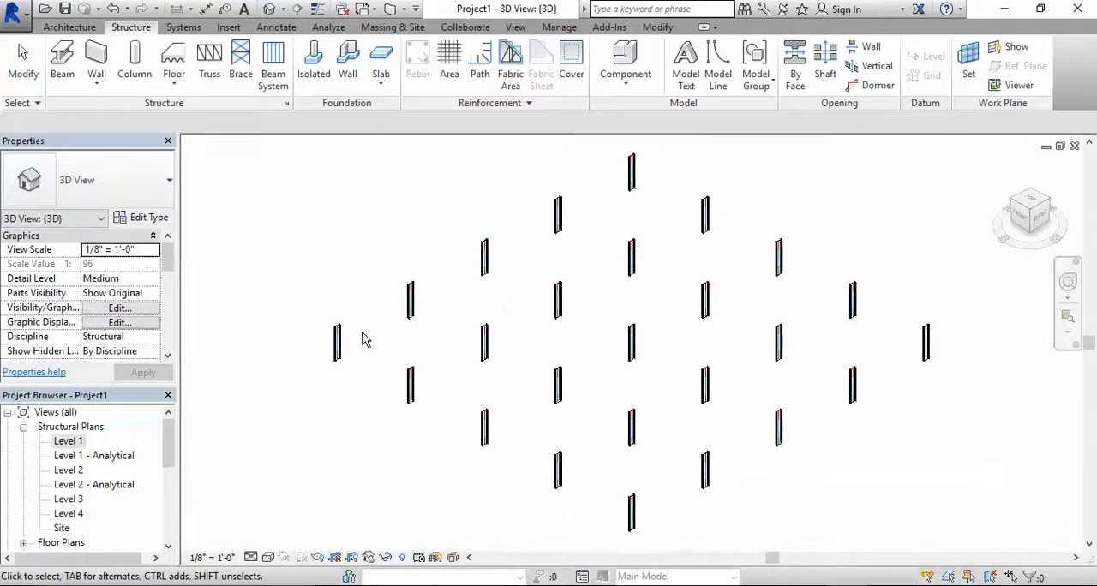
scroll(334, 334, "up", 3)
scroll(514, 317, "down", 4)
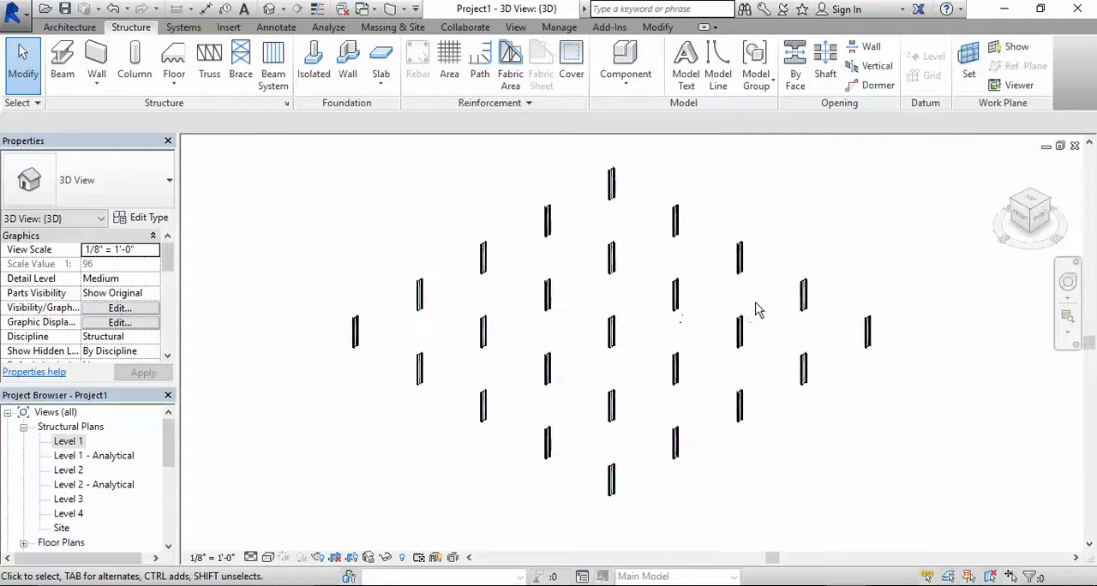
middle_click_drag(718, 304, 797, 167, "shift")
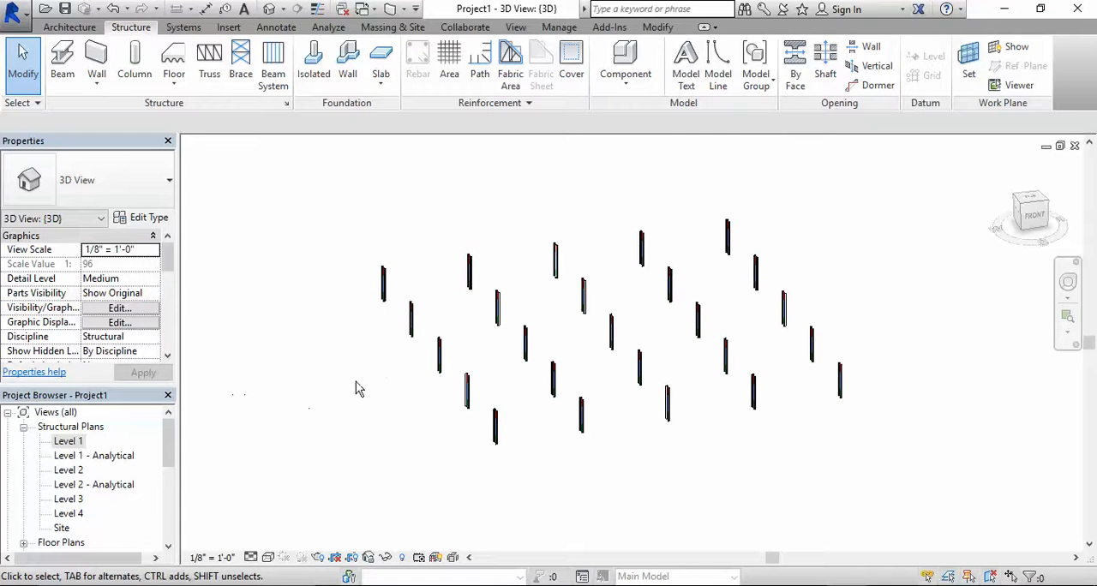
Return to the Level 1 structural plan to work on the column grid
double_click(72, 442)
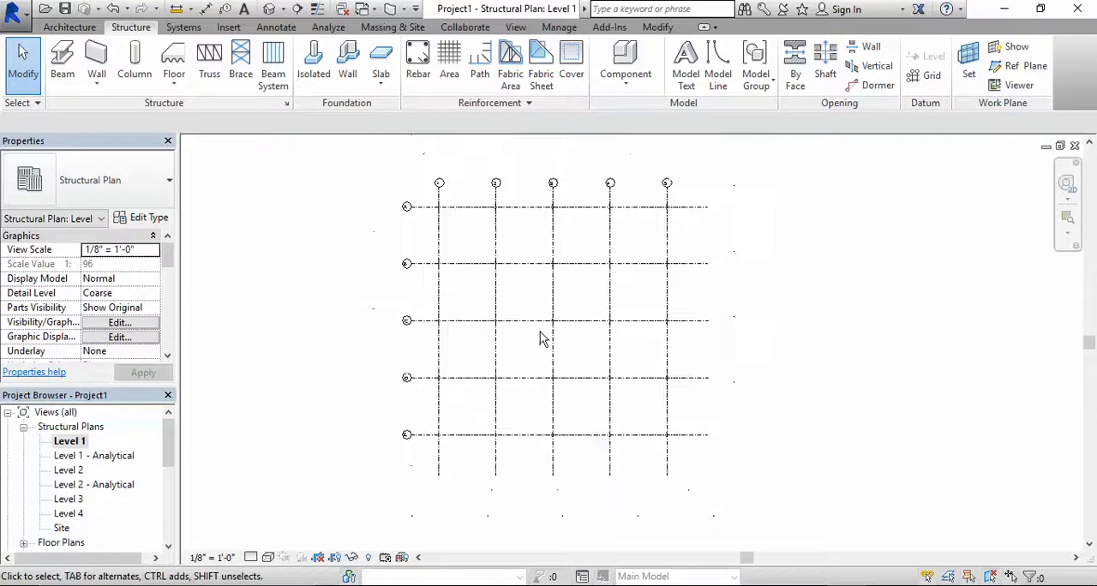
middle_click_drag(617, 315, 585, 304)
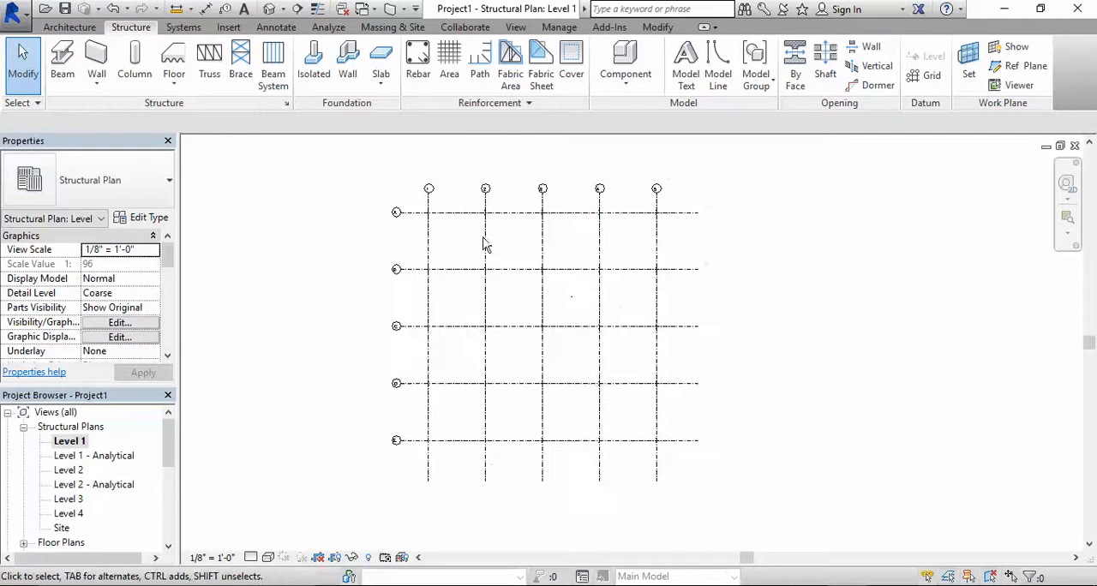
scroll(673, 214, "up", 1)
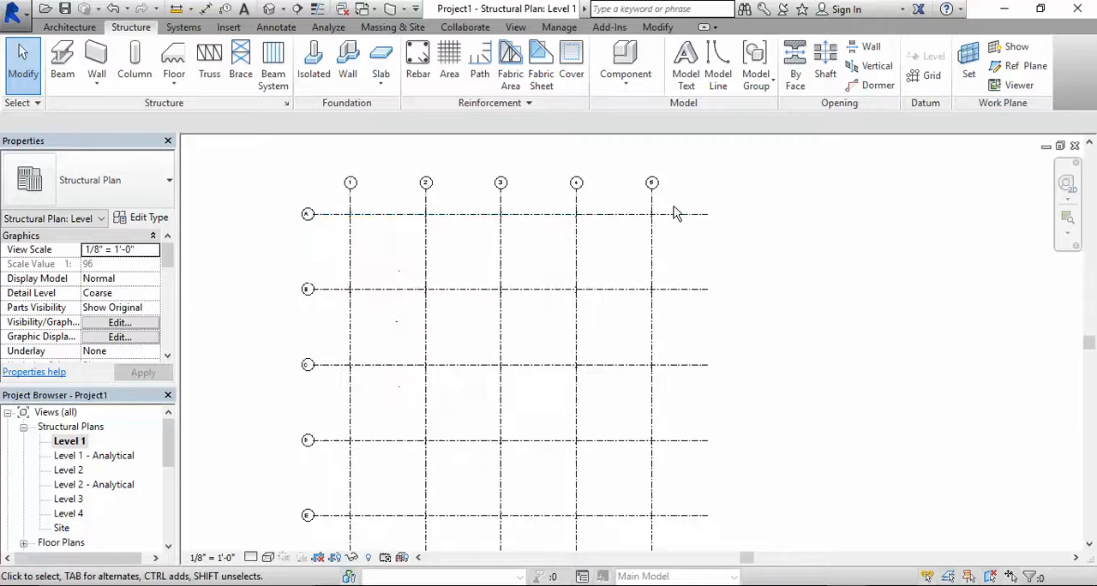
left_click_drag(678, 203, 609, 252)
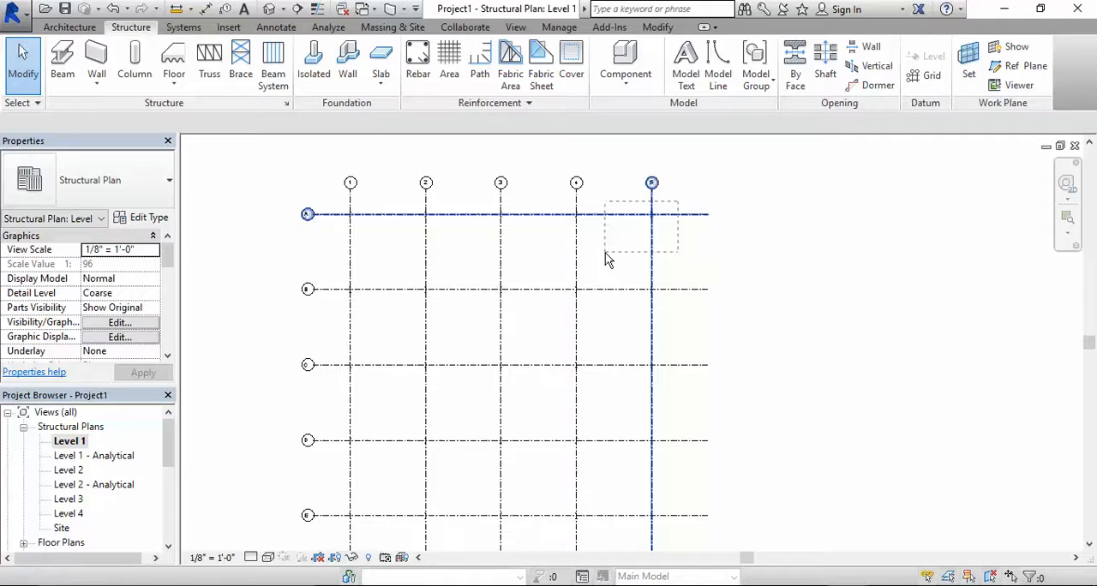
left_click_drag(605, 250, 606, 249)
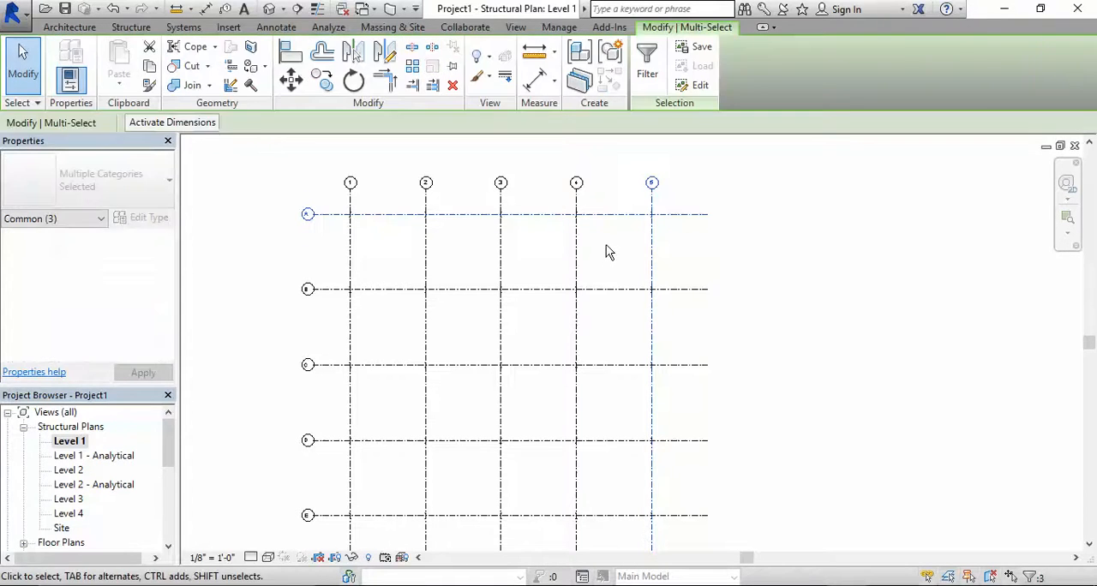
key("Escape")
Select only the structural columns at all intersections of grids A to E with grids 1 to 5, and copy them to the clipboard
middle_click_drag(375, 266, 445, 236)
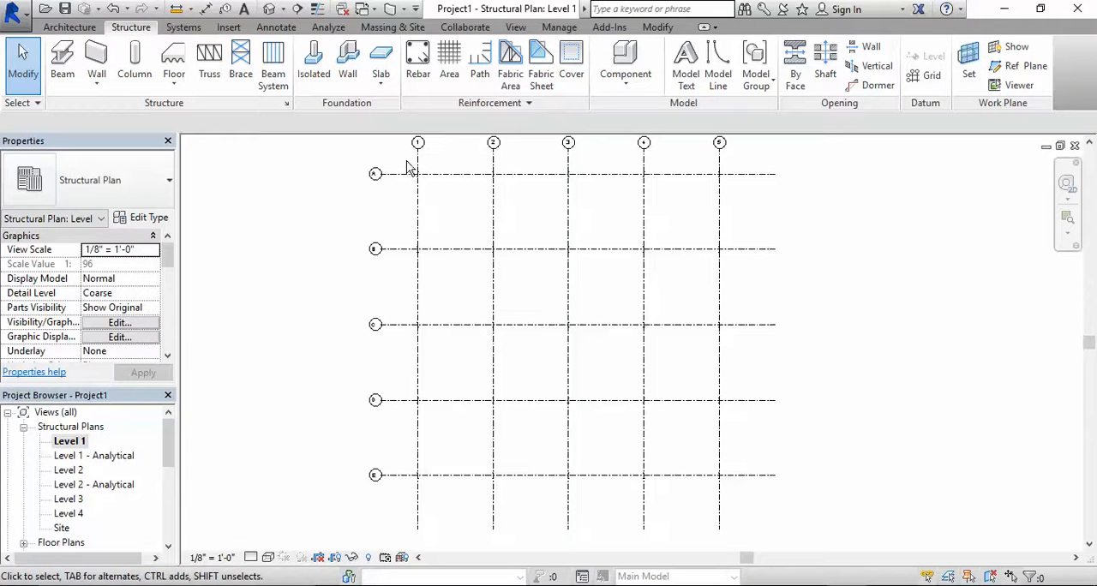
left_click_drag(402, 160, 747, 502)
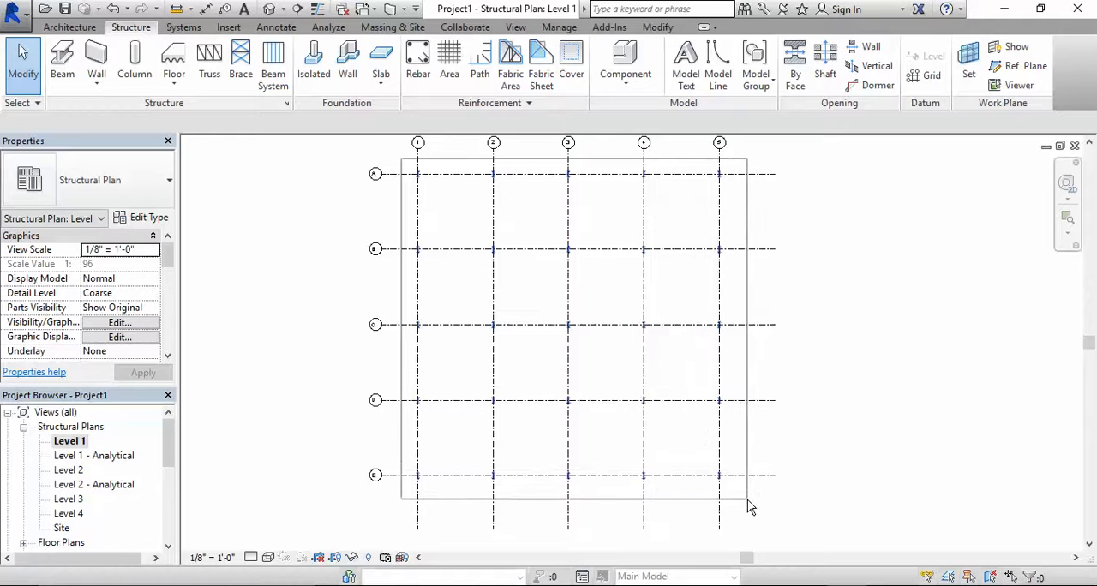
left_click_drag(747, 500, 747, 499)
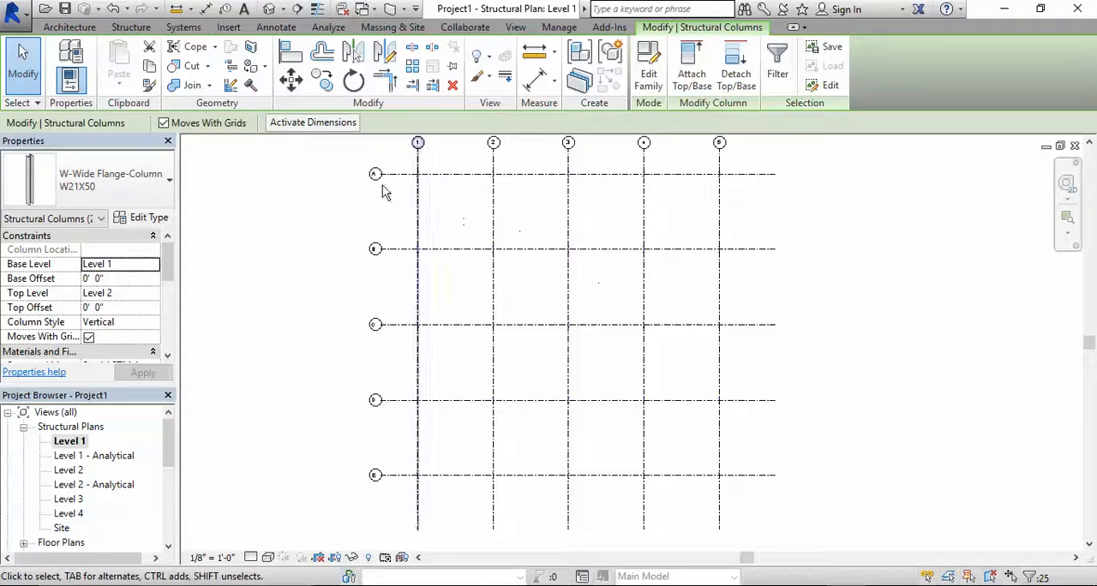
left_click(151, 68)
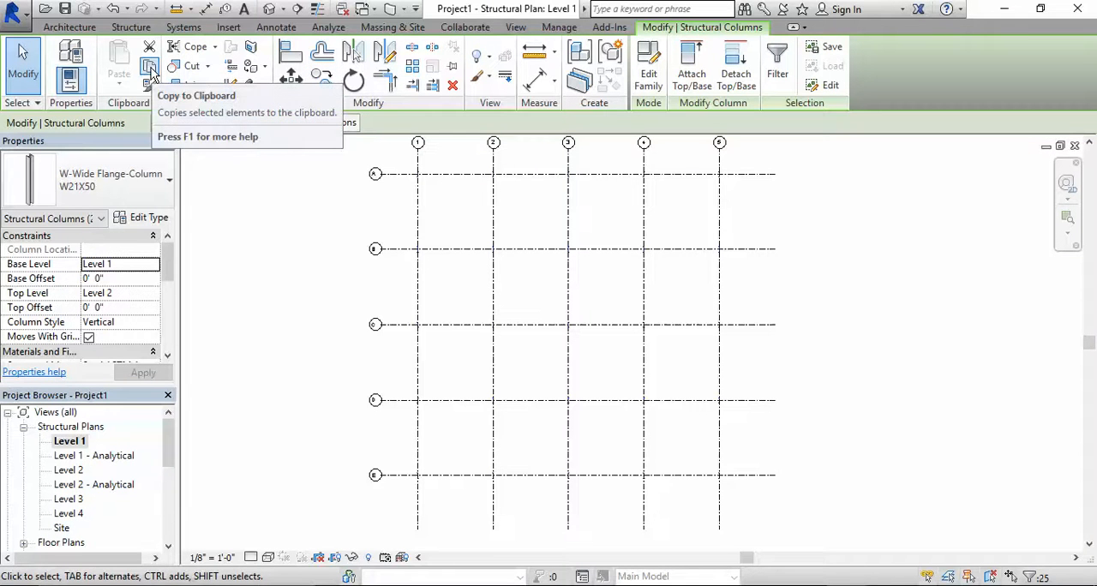
left_click(151, 74)
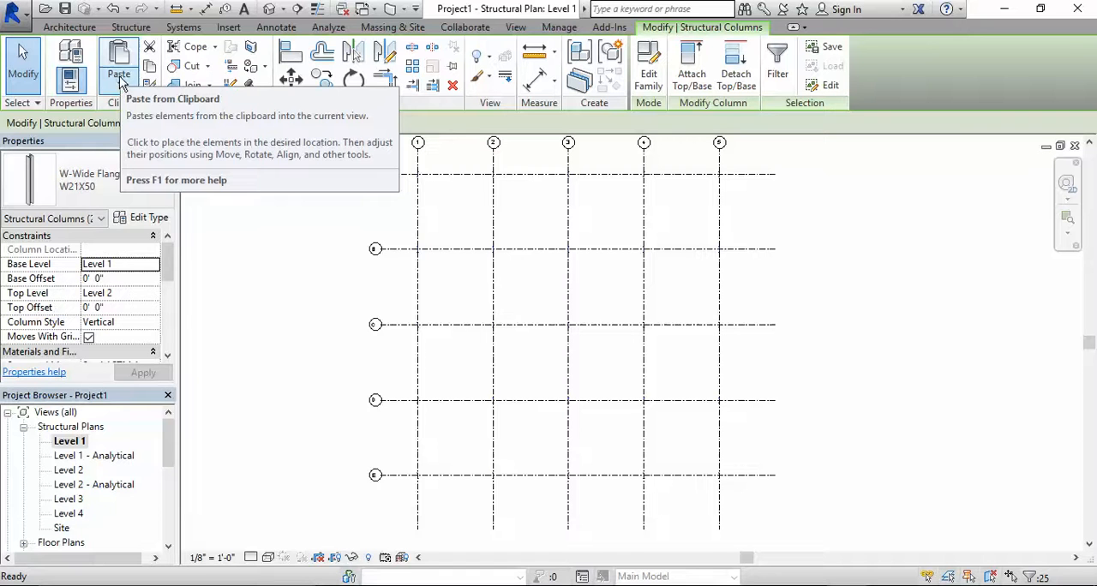
Paste the copied columns aligned to Level 2, Level 3 and Level 4, and clear the selection
left_click(120, 82)
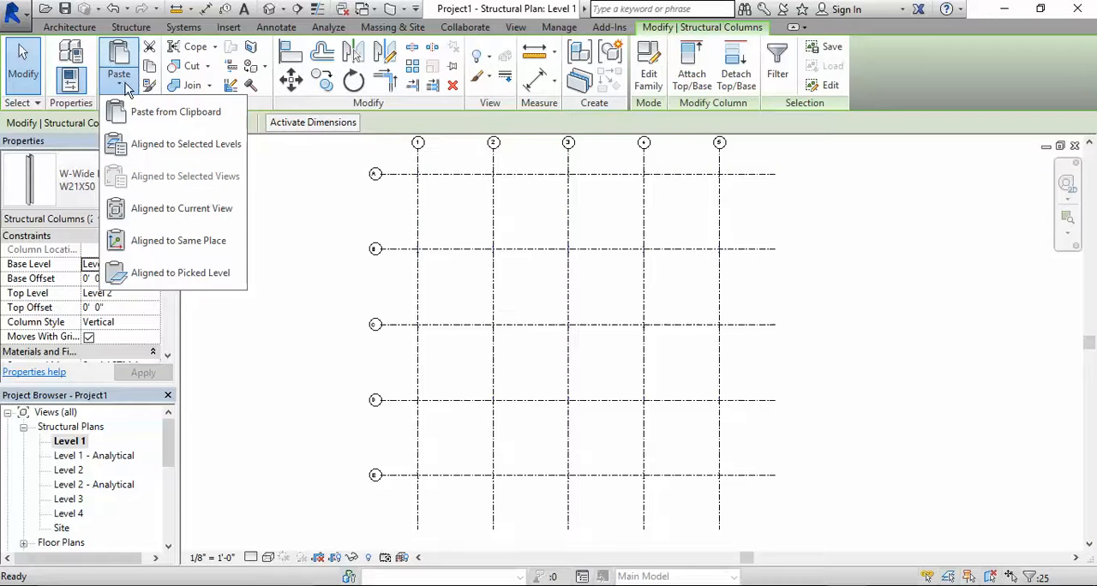
left_click(211, 147)
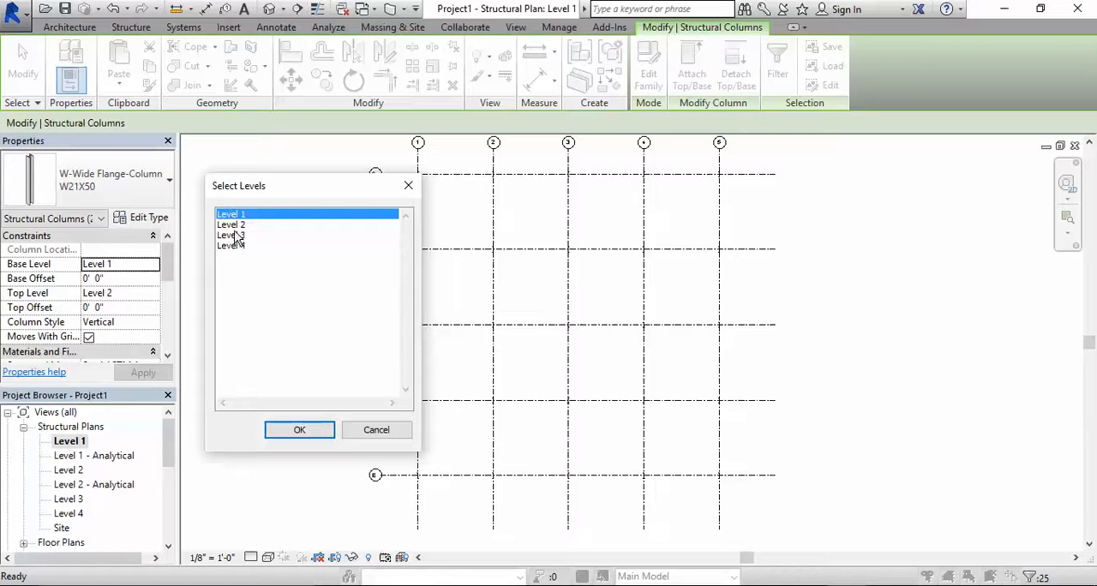
left_click(231, 225)
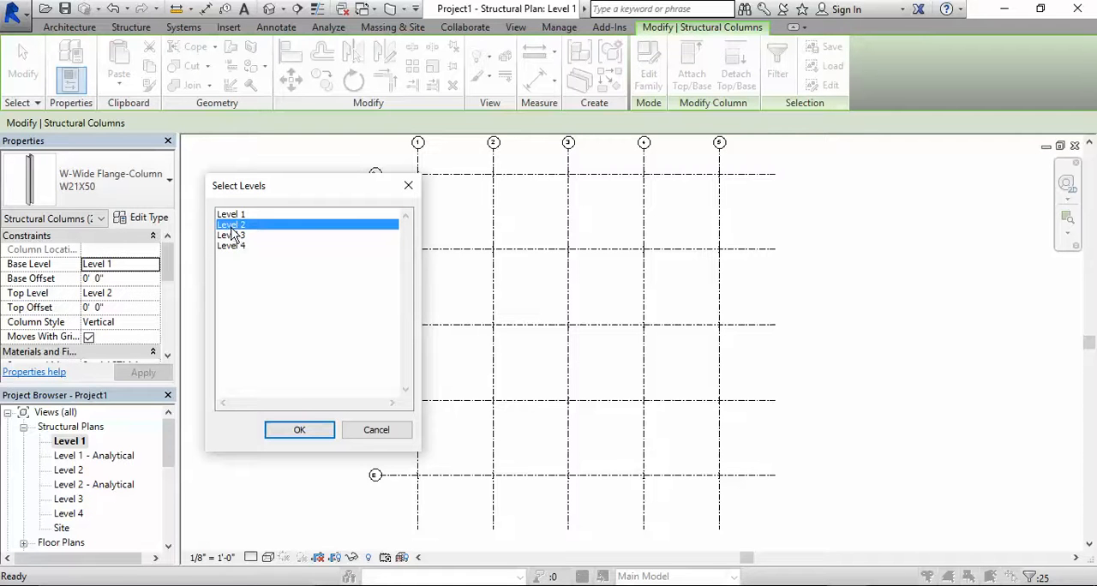
left_click(231, 246, "shift")
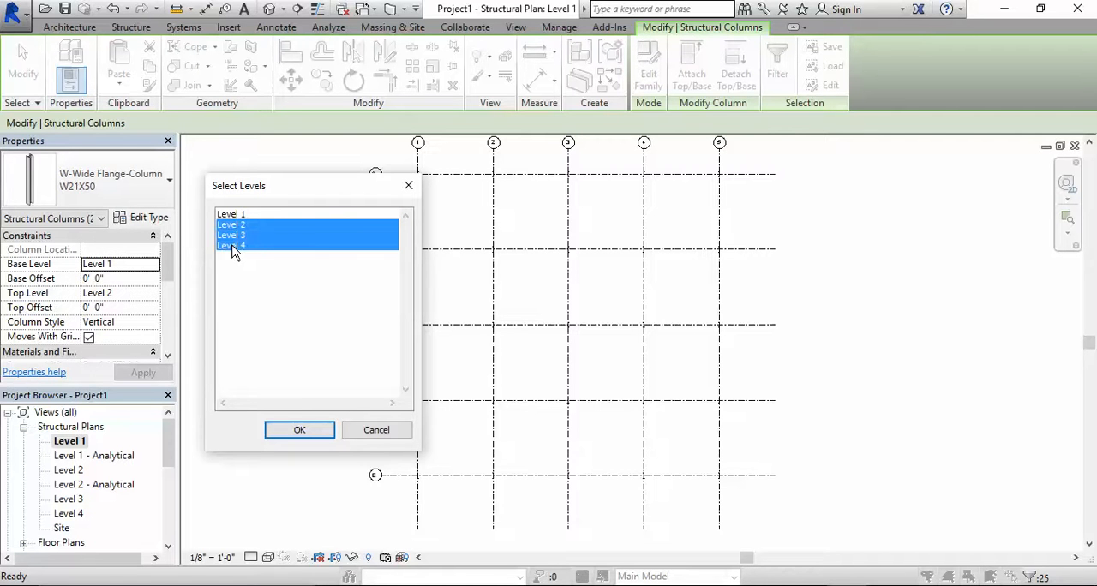
left_click(305, 427)
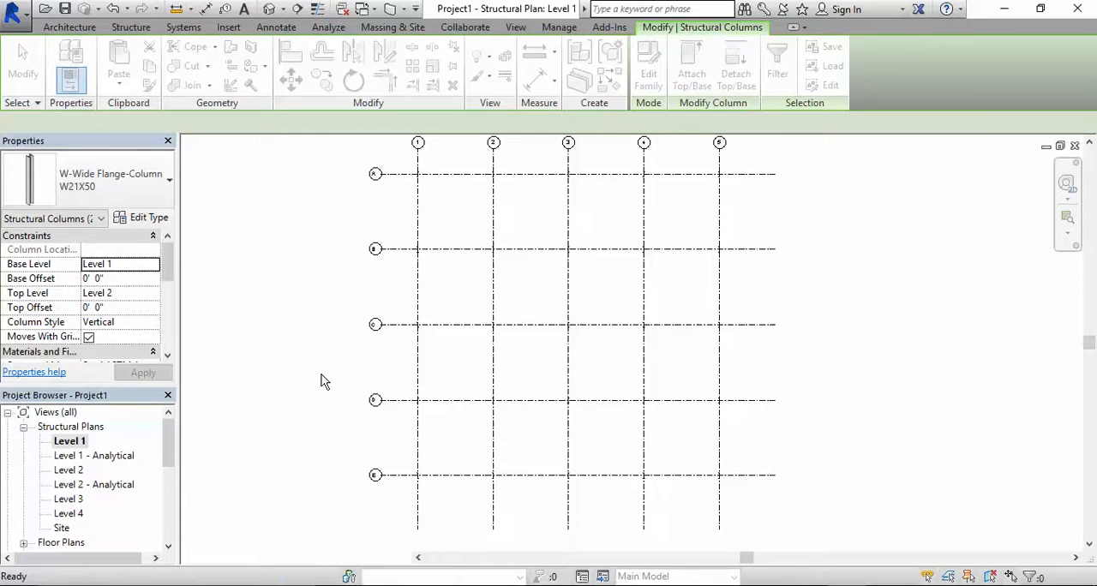
left_click(310, 341)
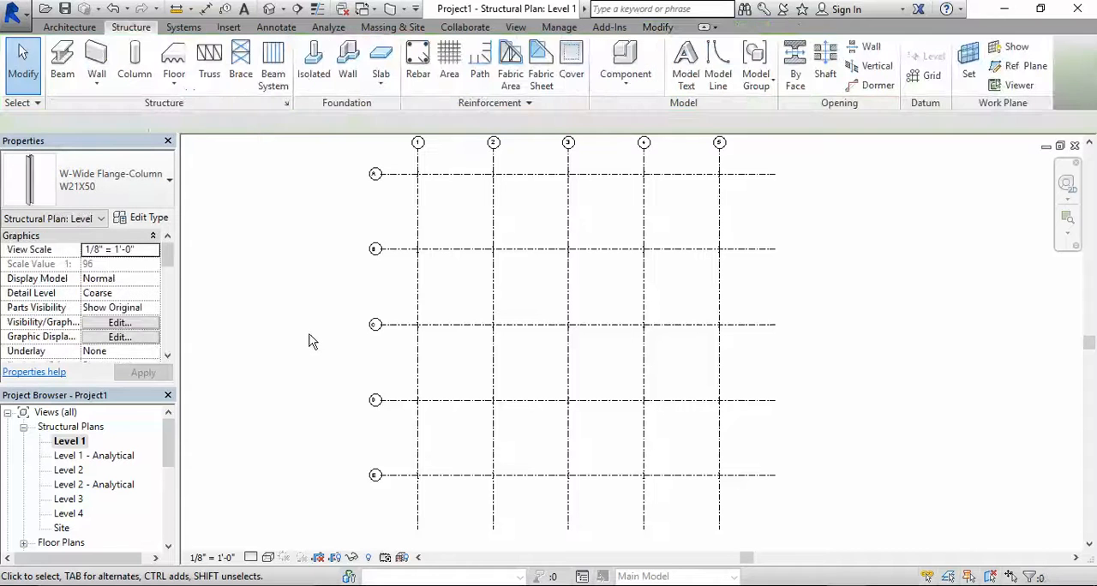
Open the default 3D view and inspect the columns stacked across the levels from several sides
left_click(271, 10)
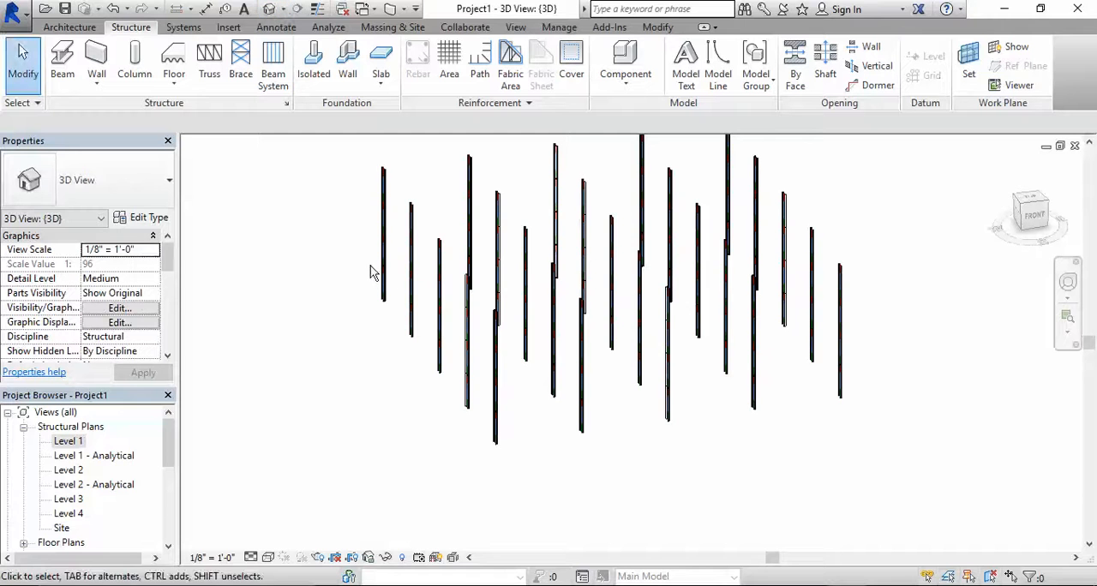
middle_click_drag(371, 270, 400, 295, "shift")
middle_click_drag(584, 295, 686, 271, "shift")
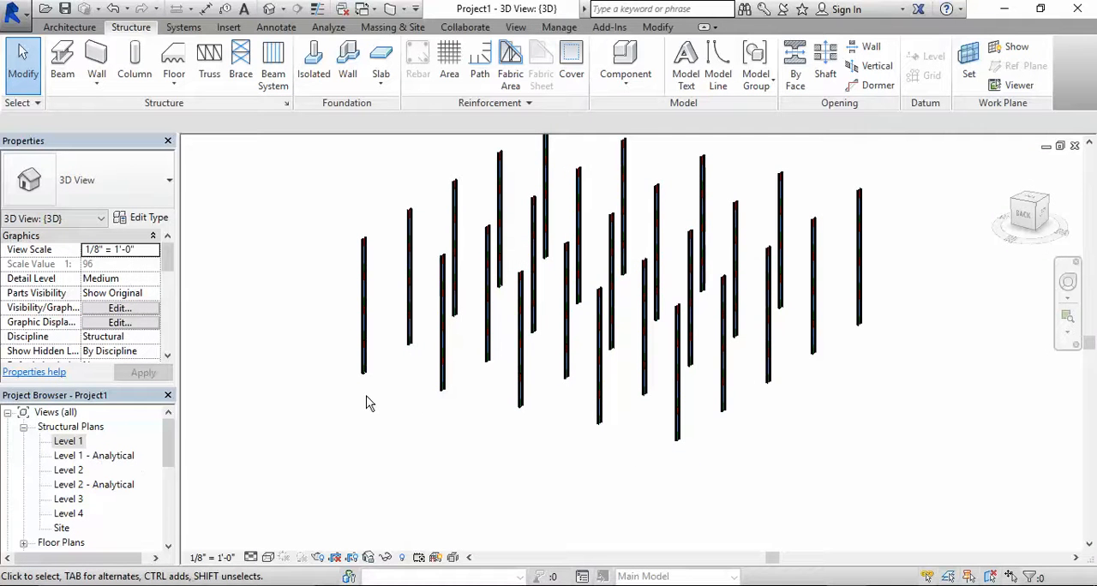